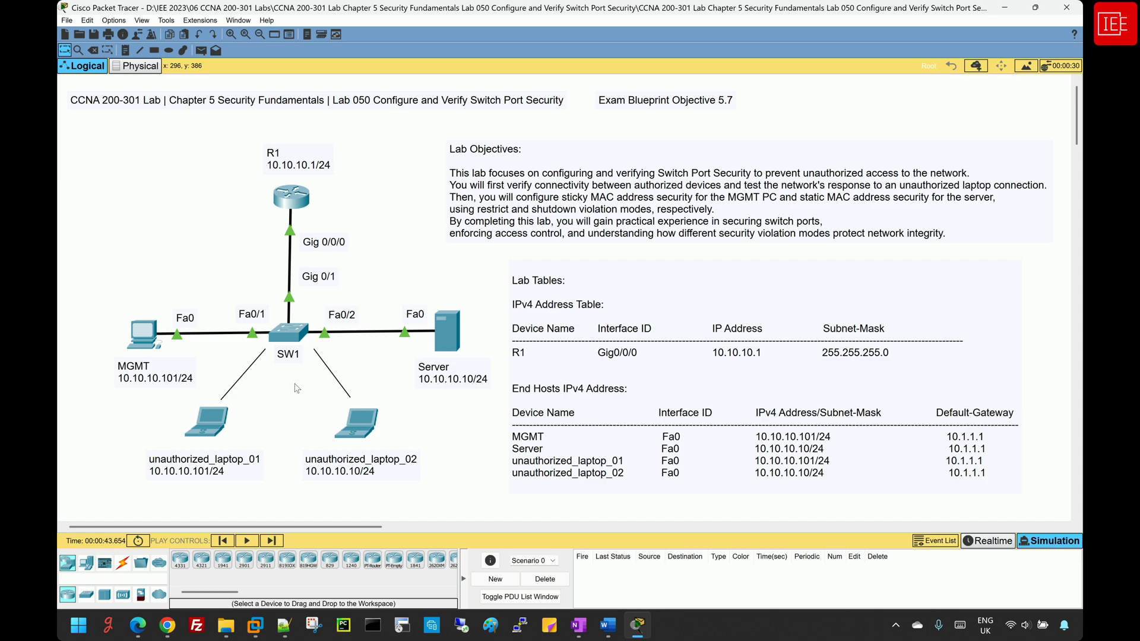
Review the lab tasks and ping R1 at 10.10.10.1 from the MGMT PC's command prompt
scroll(296, 389, "down", 5)
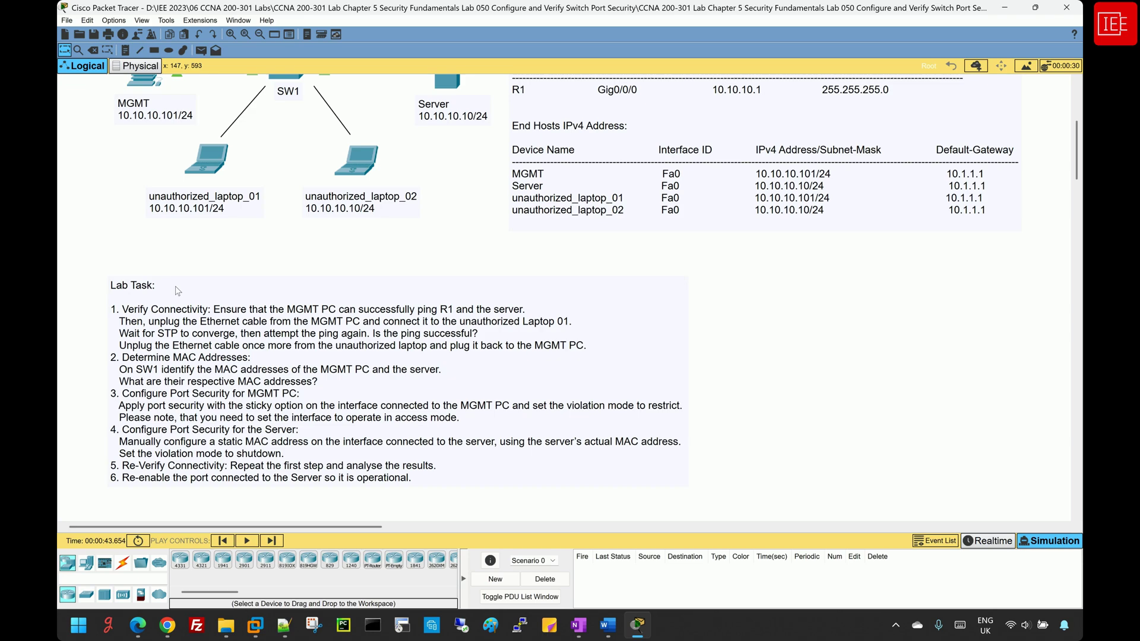
scroll(286, 389, "up", 5)
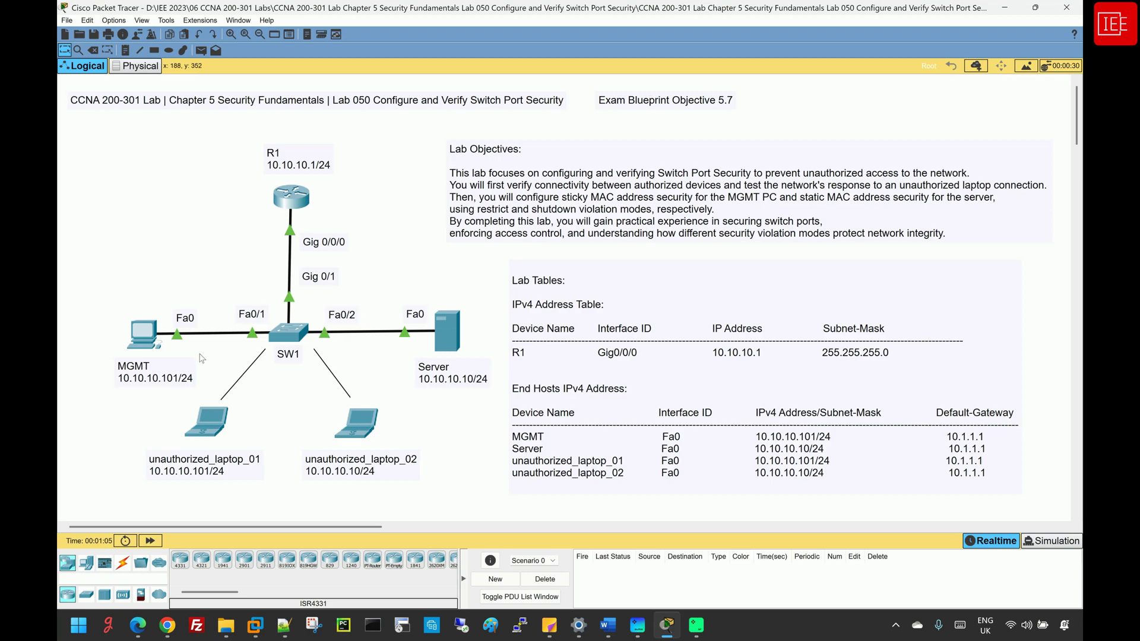
left_click(142, 334)
left_click(521, 168)
left_click(680, 197)
double_click(709, 149)
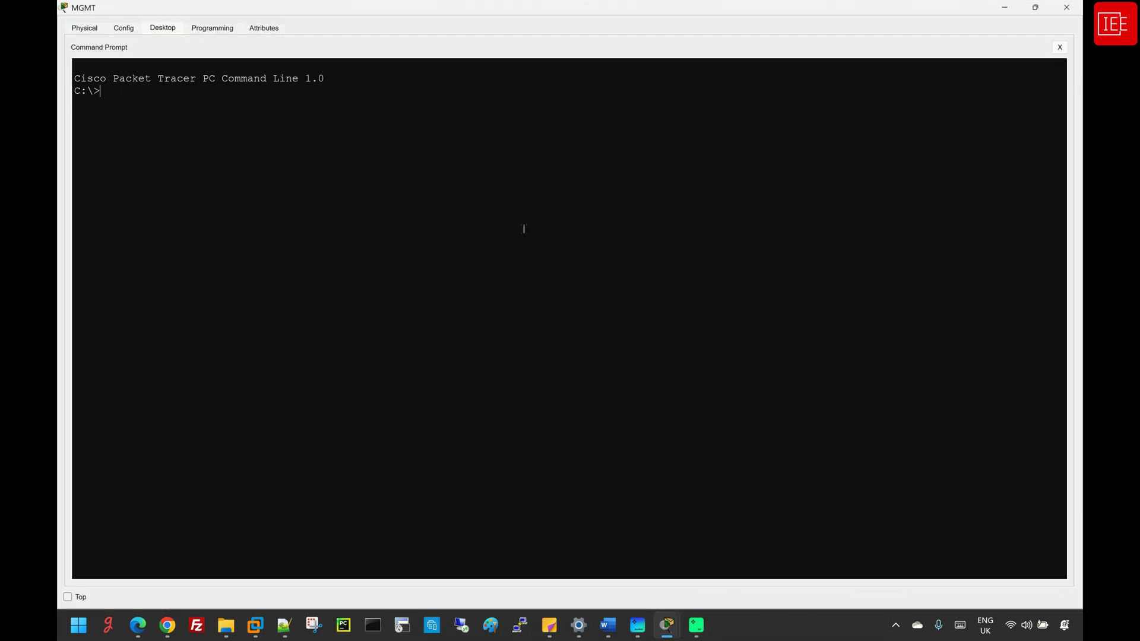
type("ping 10.10.10.1")
key("Return")
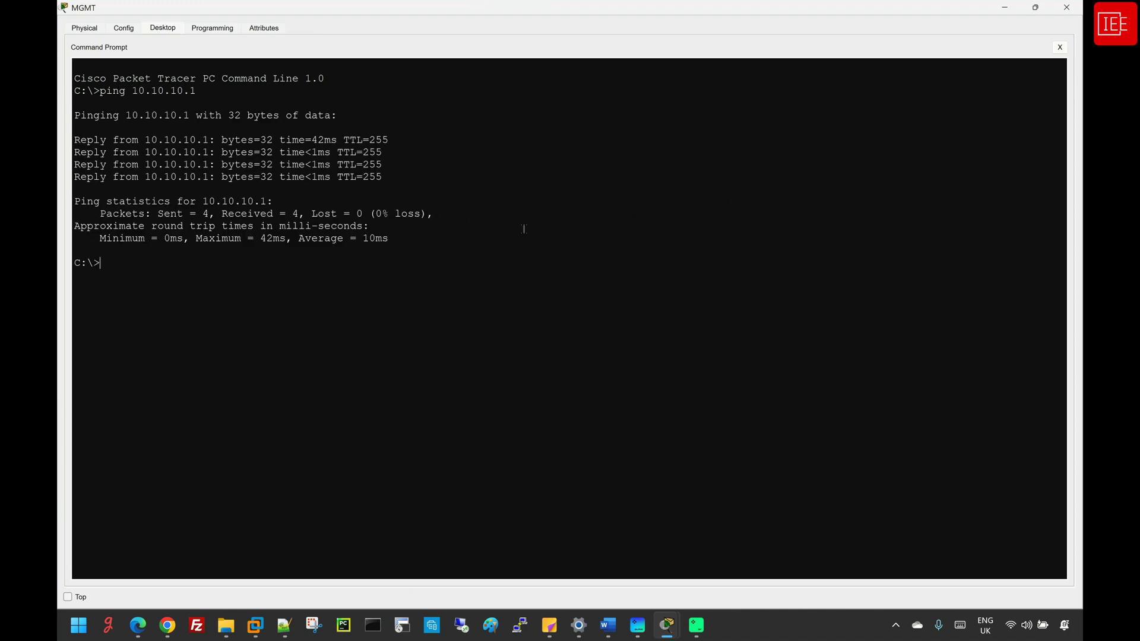
Ping R1 at 10.10.10.1 from the Server's command prompt
left_click(667, 625)
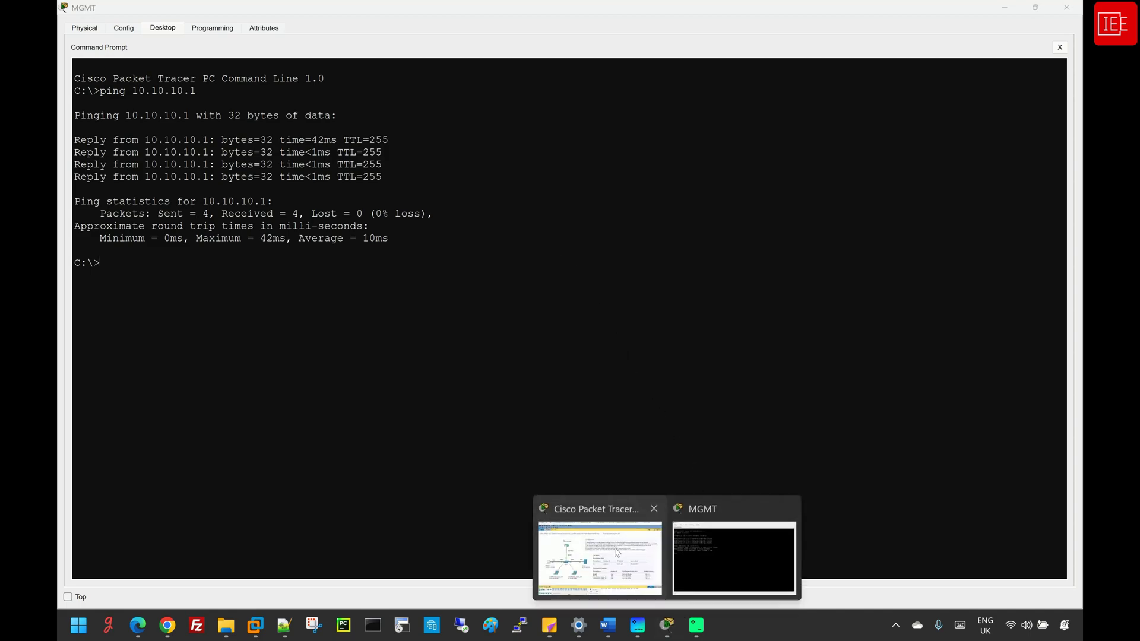
left_click(616, 552)
left_click(510, 393)
left_click(565, 59)
type("ping 10.10.10.1")
key("Return")
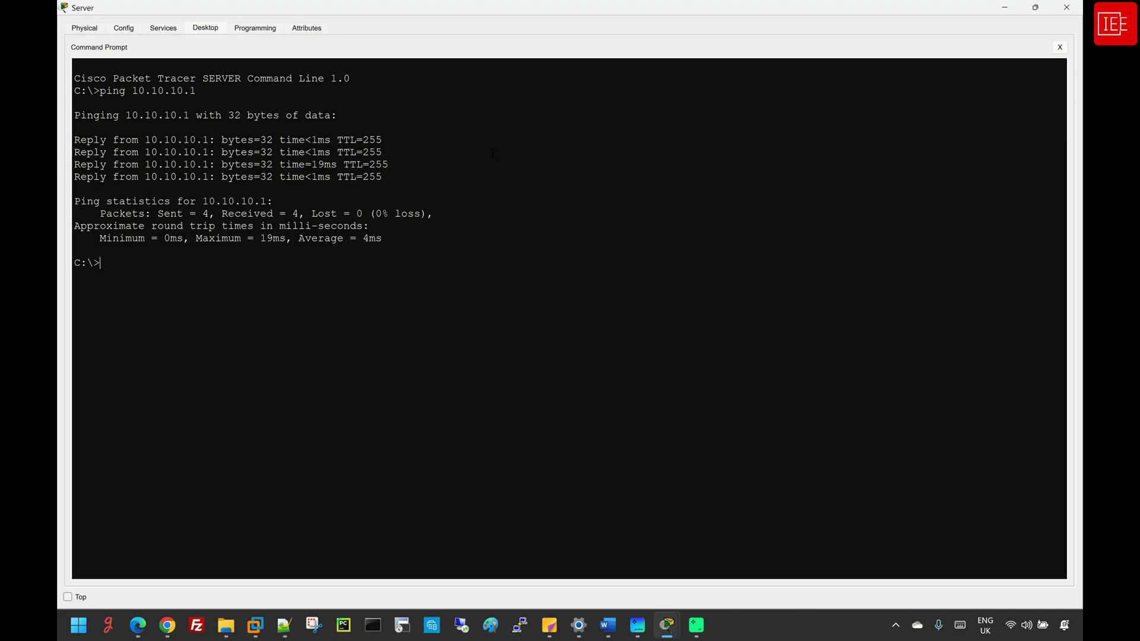
Move the cable on SW1's Fa0/1 from the MGMT PC to unauthorized_laptop_01
left_click(1004, 7)
left_click(209, 421)
left_click(249, 467)
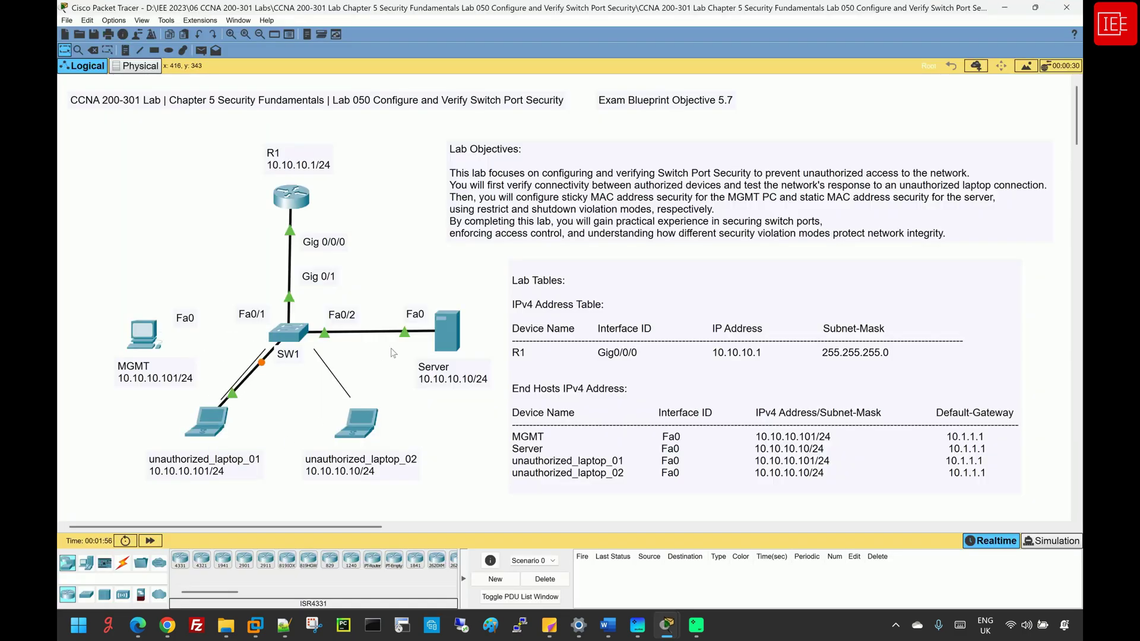
Move the cable on SW1's Fa0/2 from the Server to unauthorized_laptop_02 and fast-forward the network time
left_click(357, 422)
left_click(386, 475)
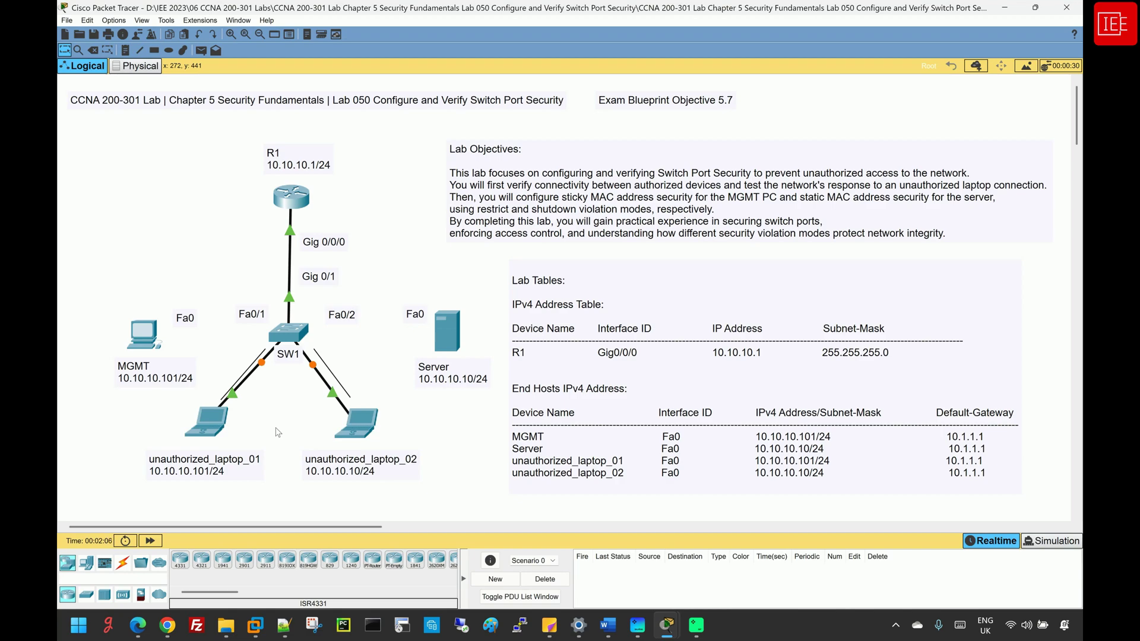
left_click(151, 542)
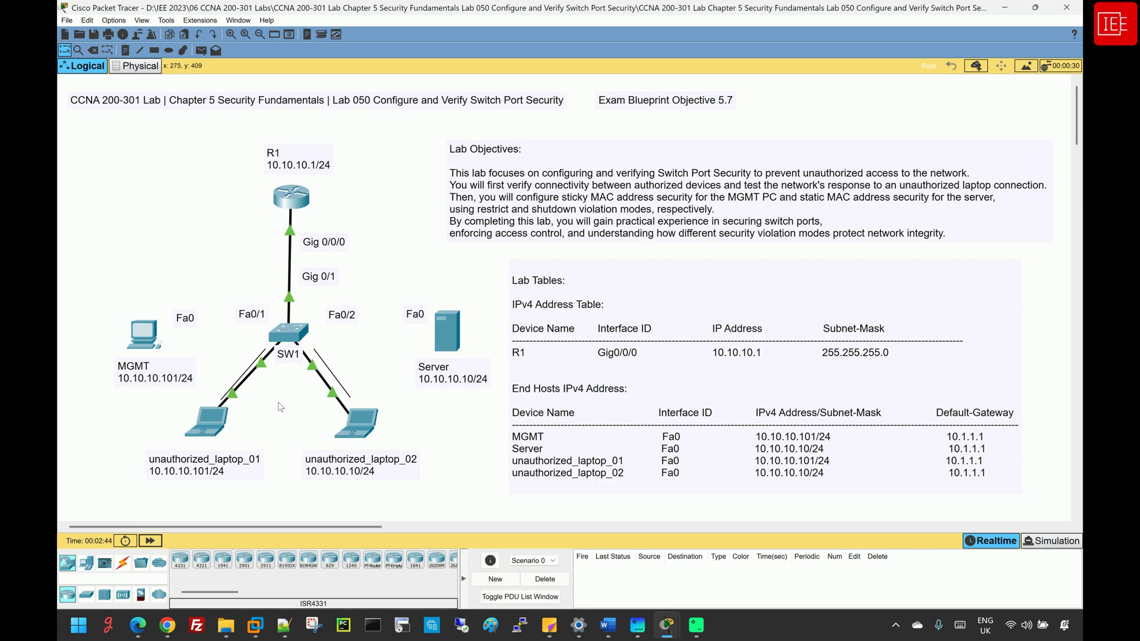
Ping R1 at 10.10.10.1 from the command prompt of unauthorized_laptop_01
left_click(214, 425)
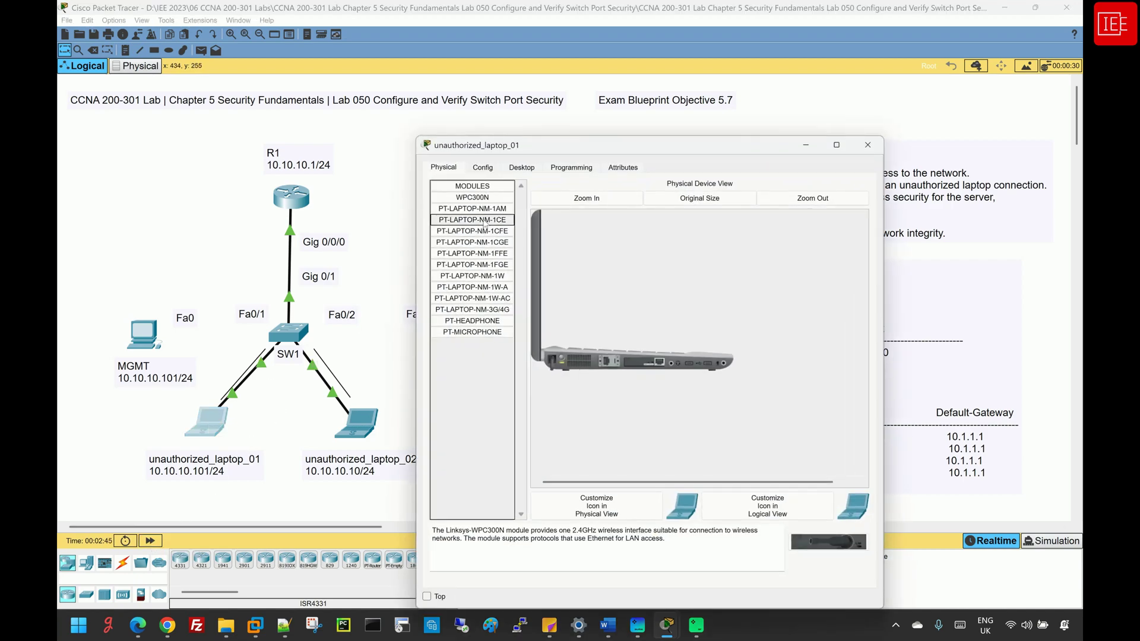
double_click(549, 156)
left_click(165, 30)
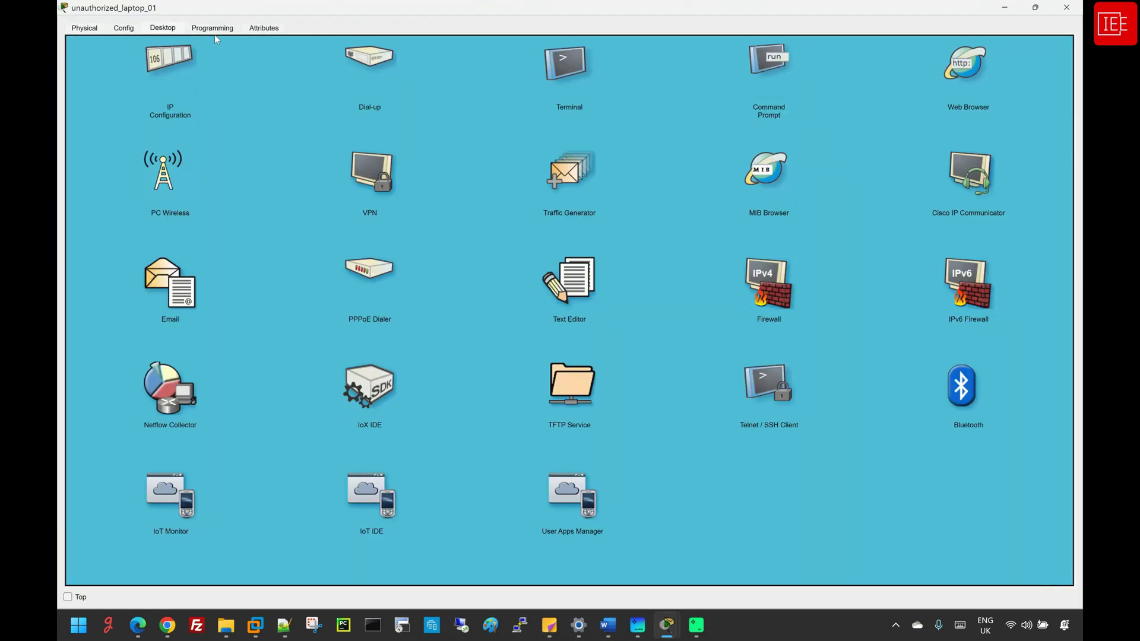
left_click(745, 63)
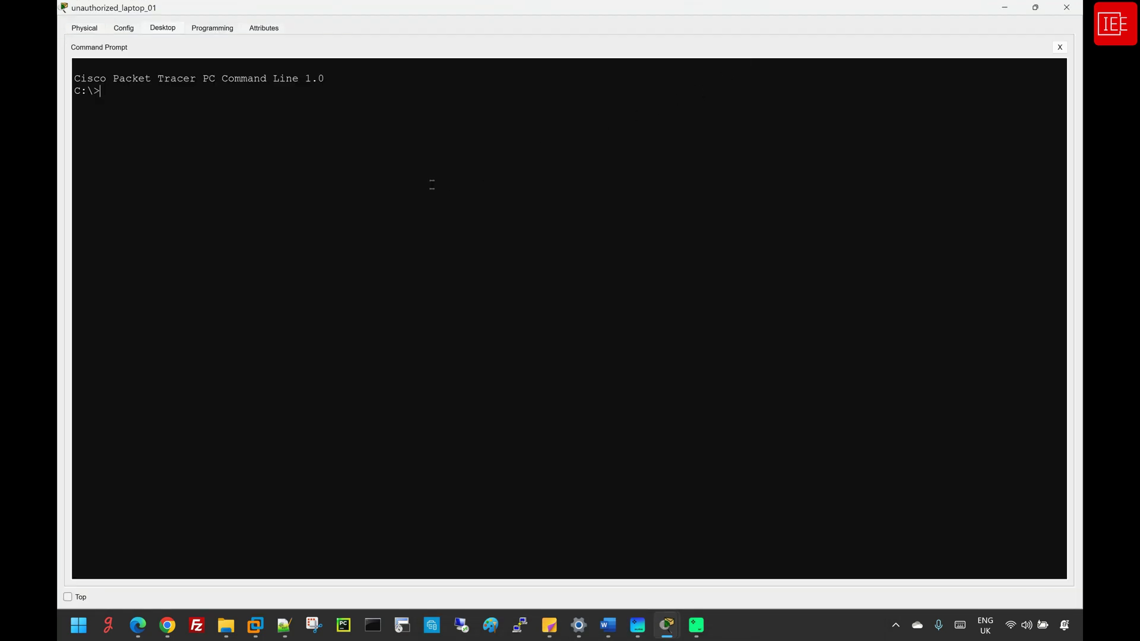
type("ping 10.10.10.1")
key("Return")
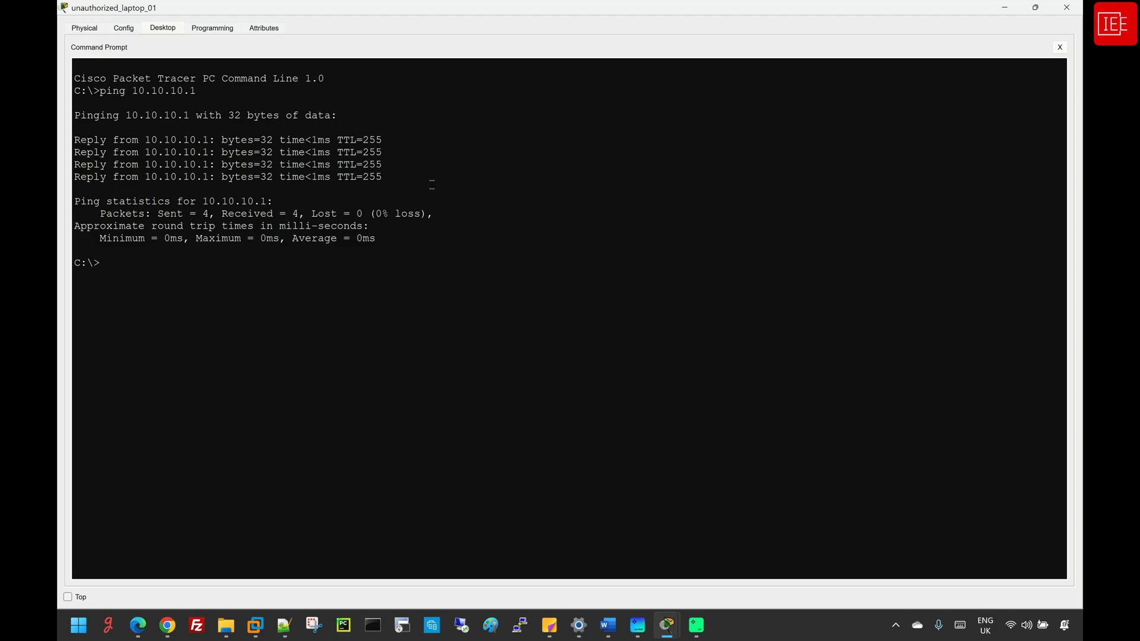
Ping R1 at 10.10.10.1 from the command prompt of unauthorized_laptop_02
left_click(1004, 7)
left_click(356, 422)
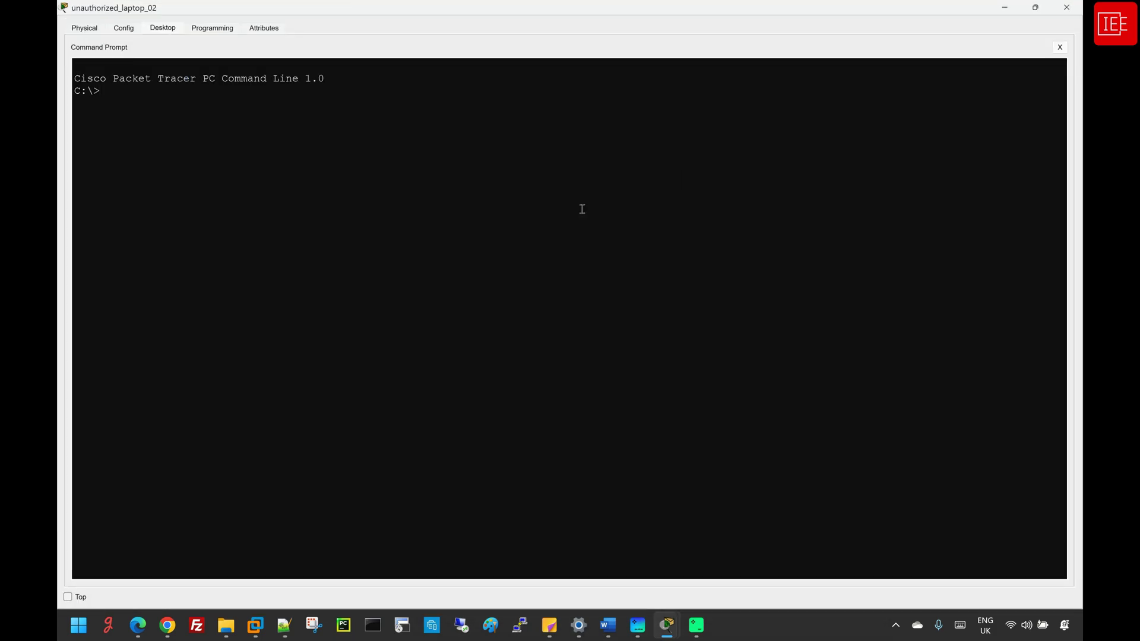
type("ping 10.10.10.1")
key("Return")
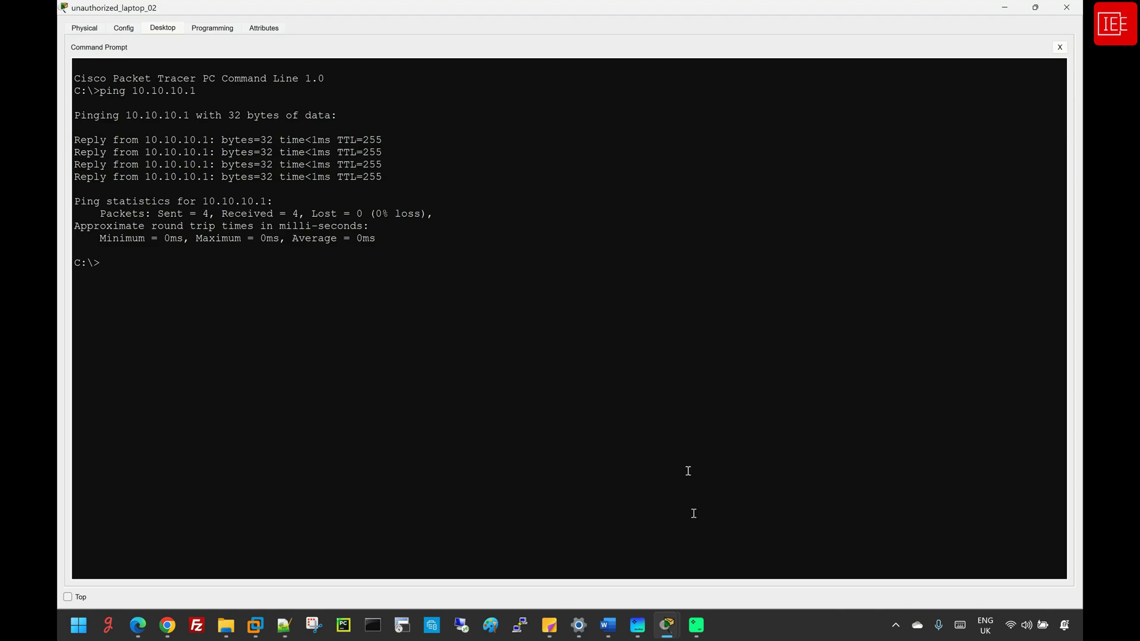
Reconnect SW1's Fa0/1 cable to the MGMT PC and its Fa0/2 cable to the Server, and fast-forward the network time
left_click(398, 552)
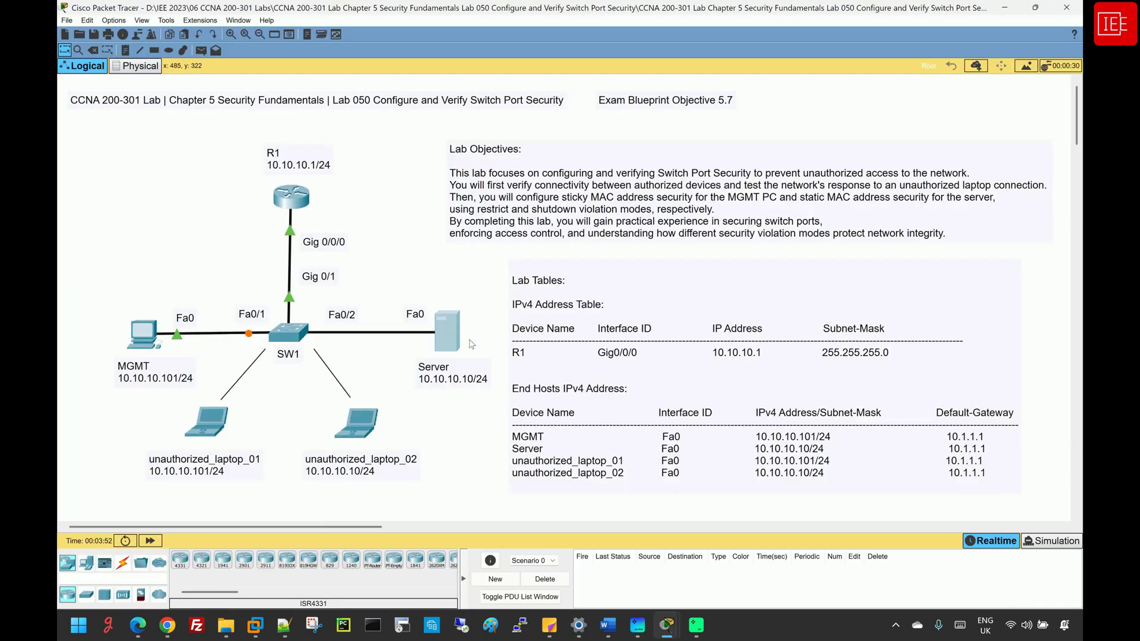
left_click(151, 541)
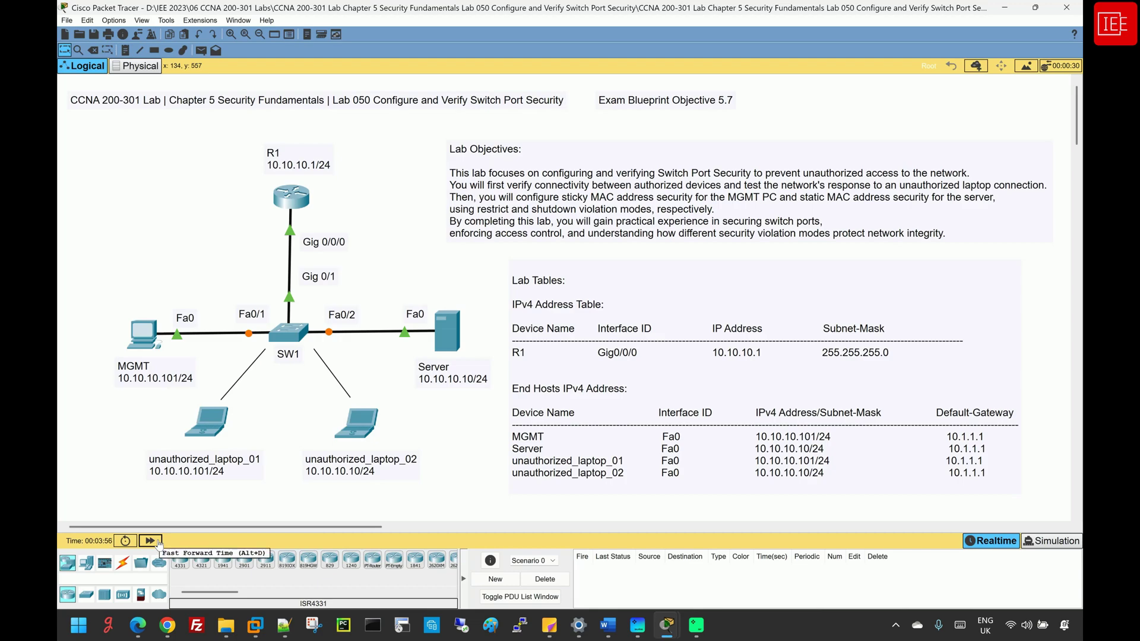
Enter privileged mode on SW1's command line and display the switch's MAC address table
left_click(288, 335)
left_click(155, 29)
key("Return")
key("Return")
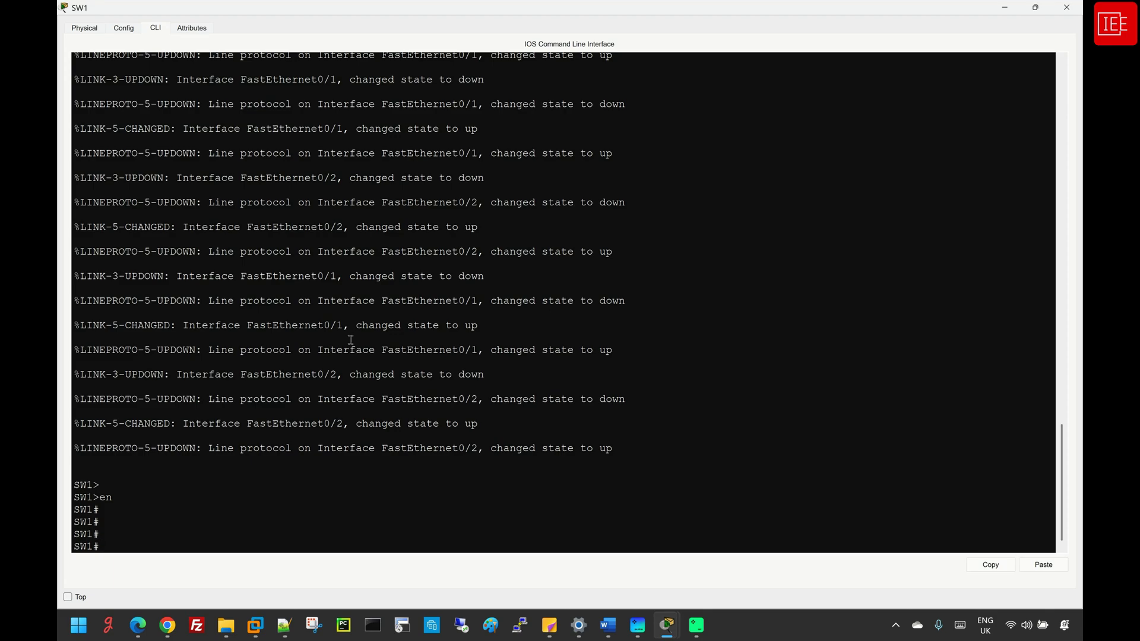
type("sho")
key("Tab")
type("mac add")
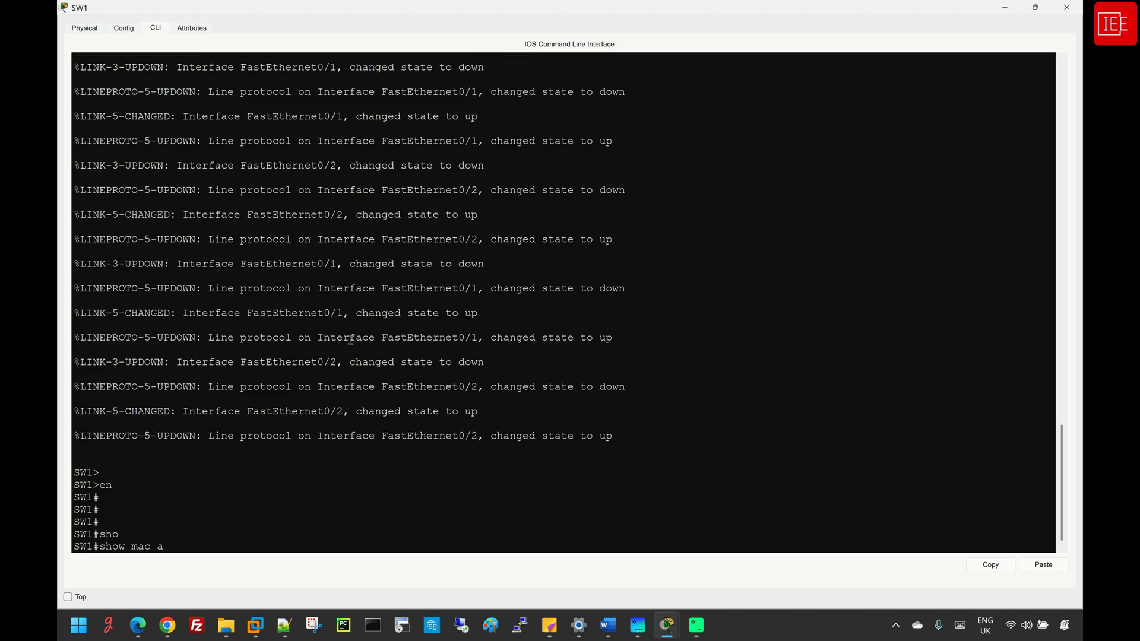
key("Tab")
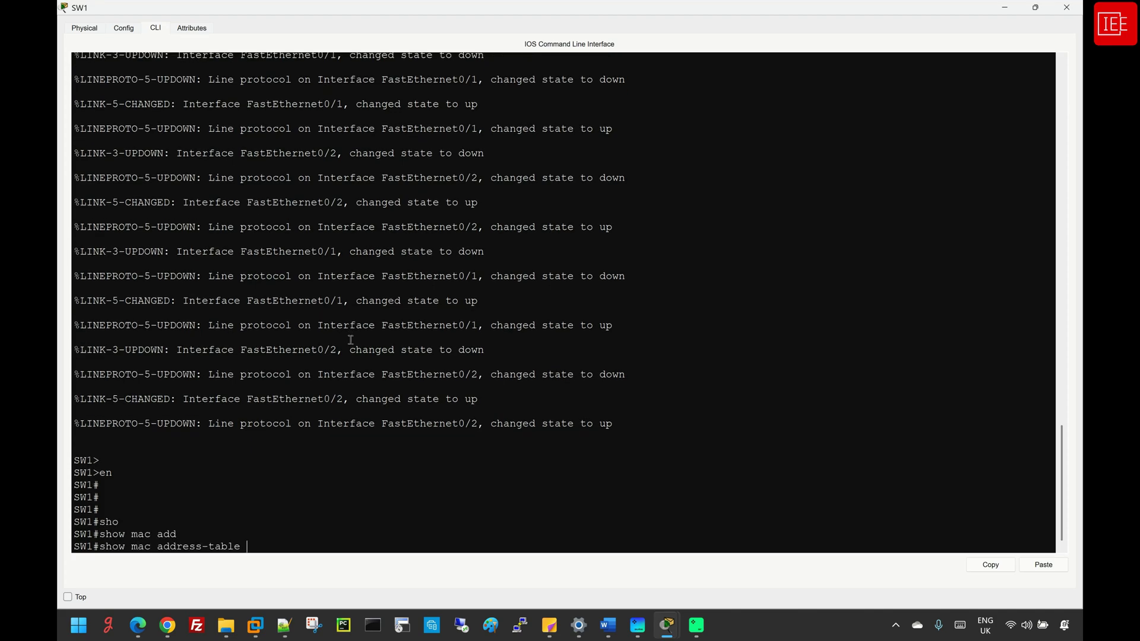
key("Return")
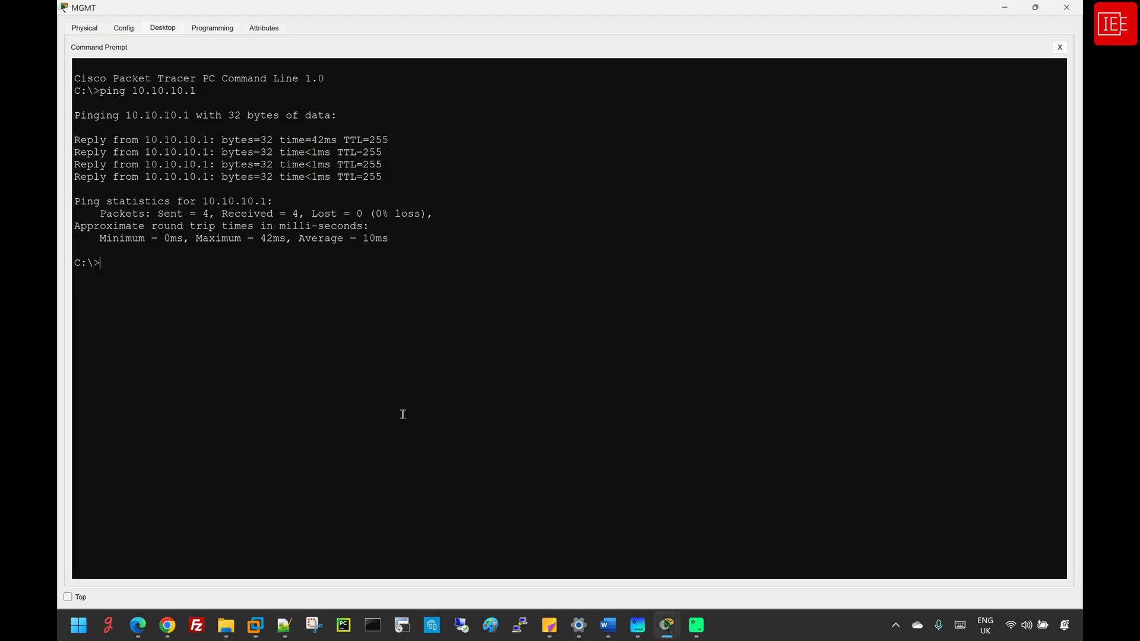
Repeat the ping to 10.10.10.1 from both the MGMT PC and the Server
key("Up")
key("Return")
mouse_move(666, 625)
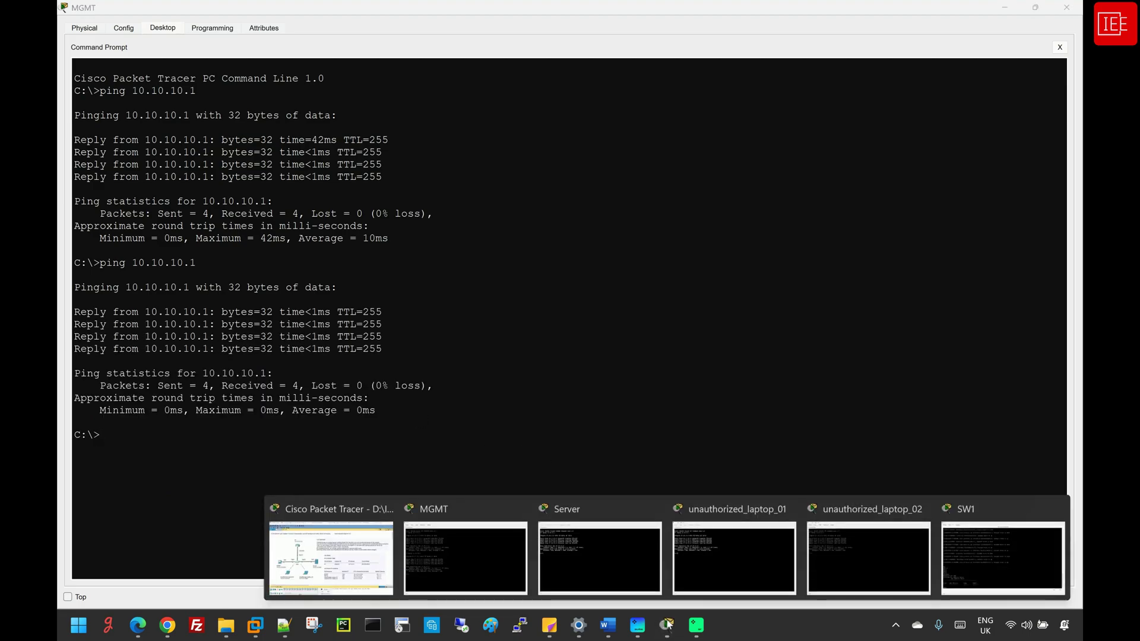
left_click(600, 555)
key("Up")
key("Return")
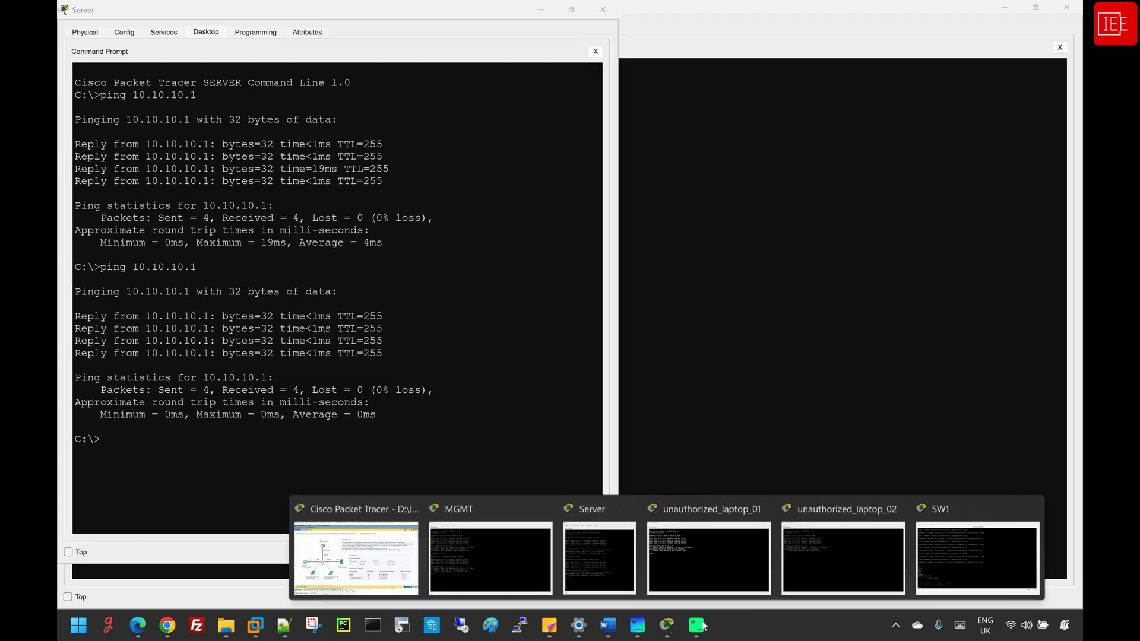
Display SW1's MAC address table again and examine the MAC addresses learned on Fa0/1 and Fa0/2
left_click(973, 555)
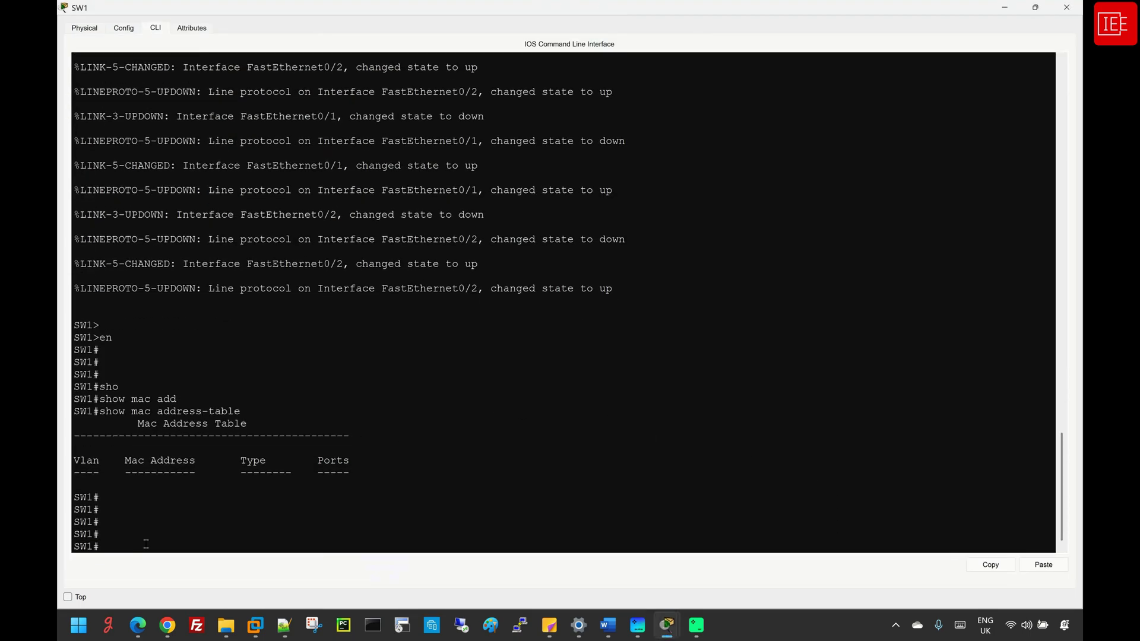
key("Up")
key("Return")
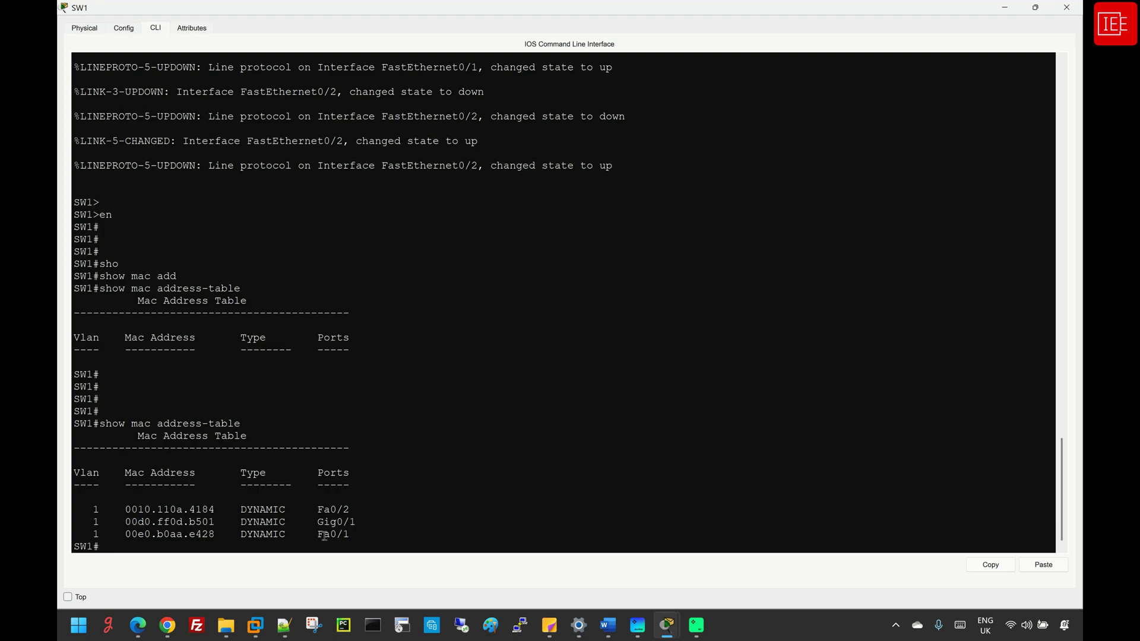
left_click_drag(189, 534, 215, 536)
left_click_drag(190, 509, 215, 510)
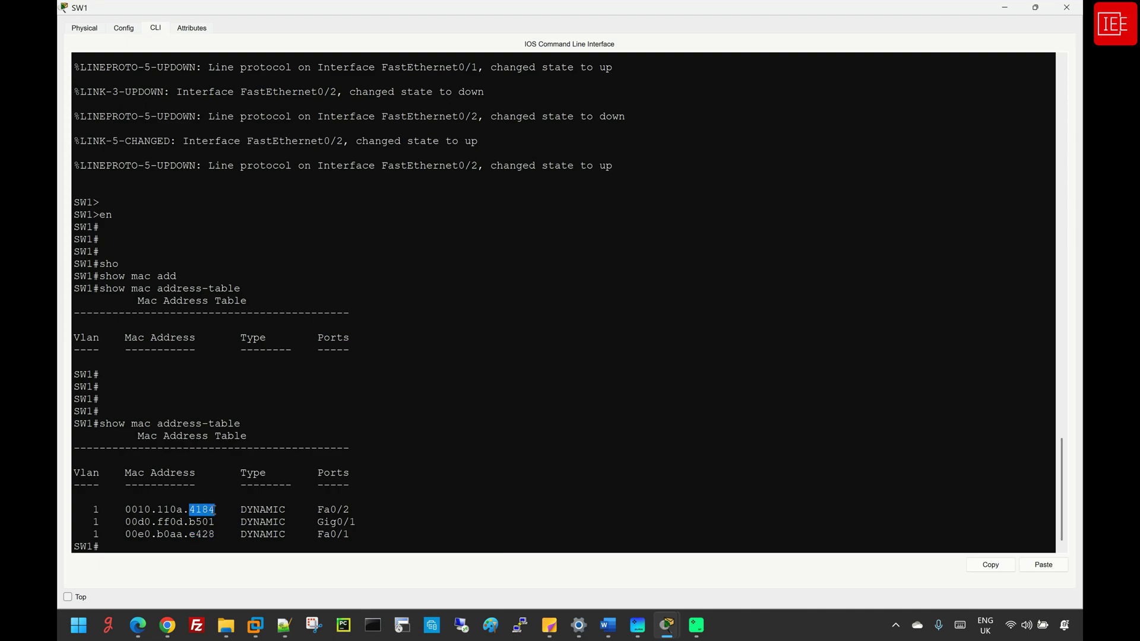
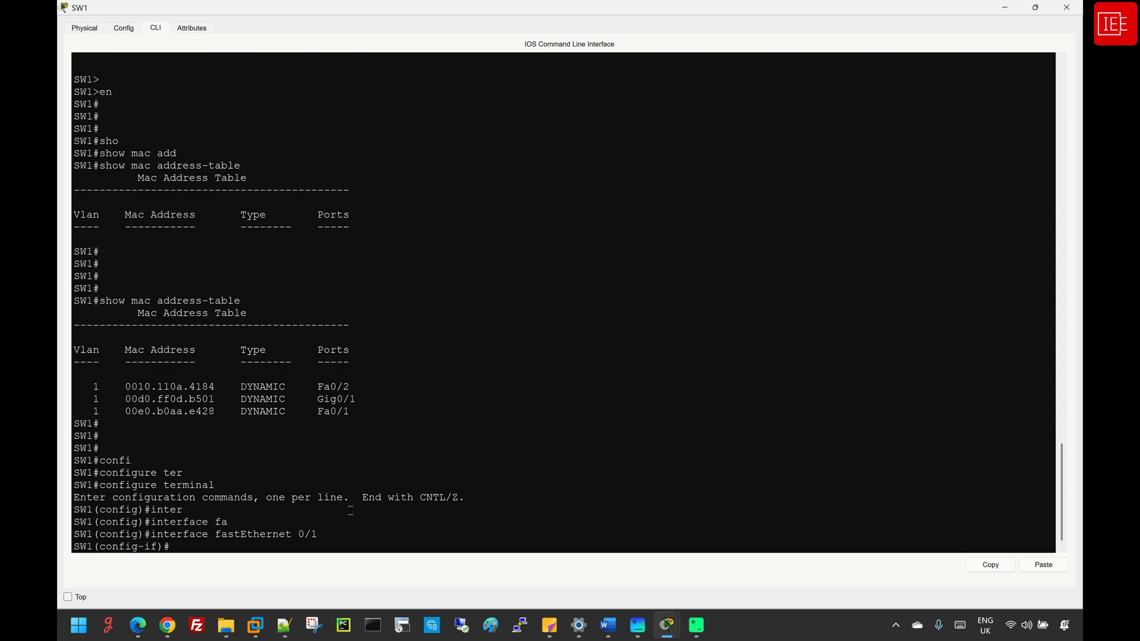
Set SW1's FastEthernet 0/1 interface to switchport access mode
type("swi")
key("Tab")
type("mo")
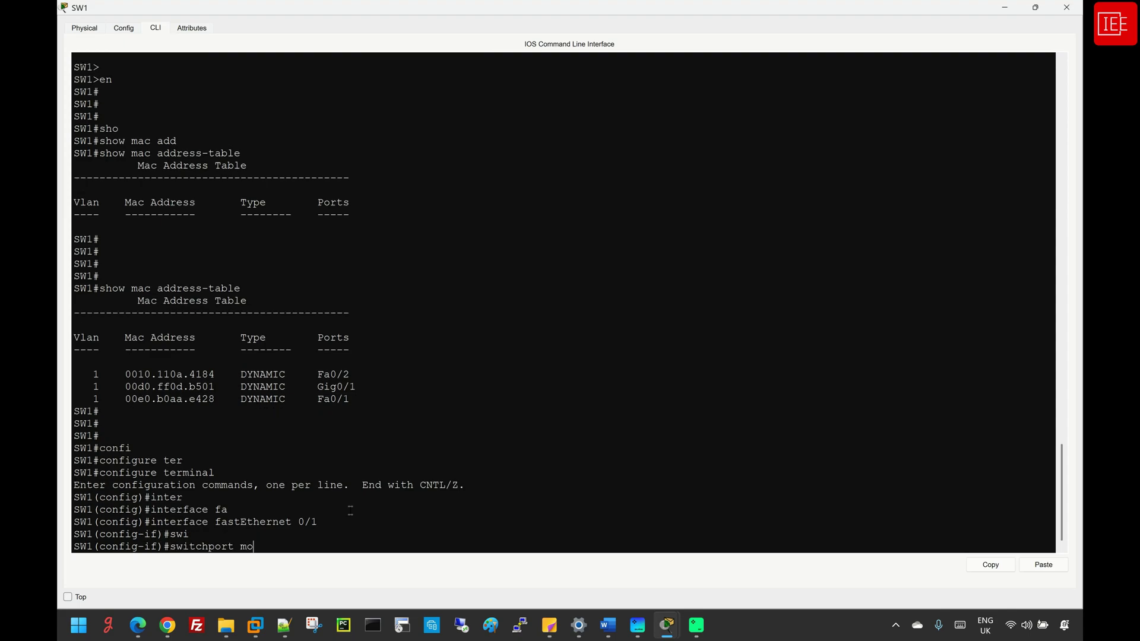
key("Tab")
type("acc")
key("Tab")
key("Return")
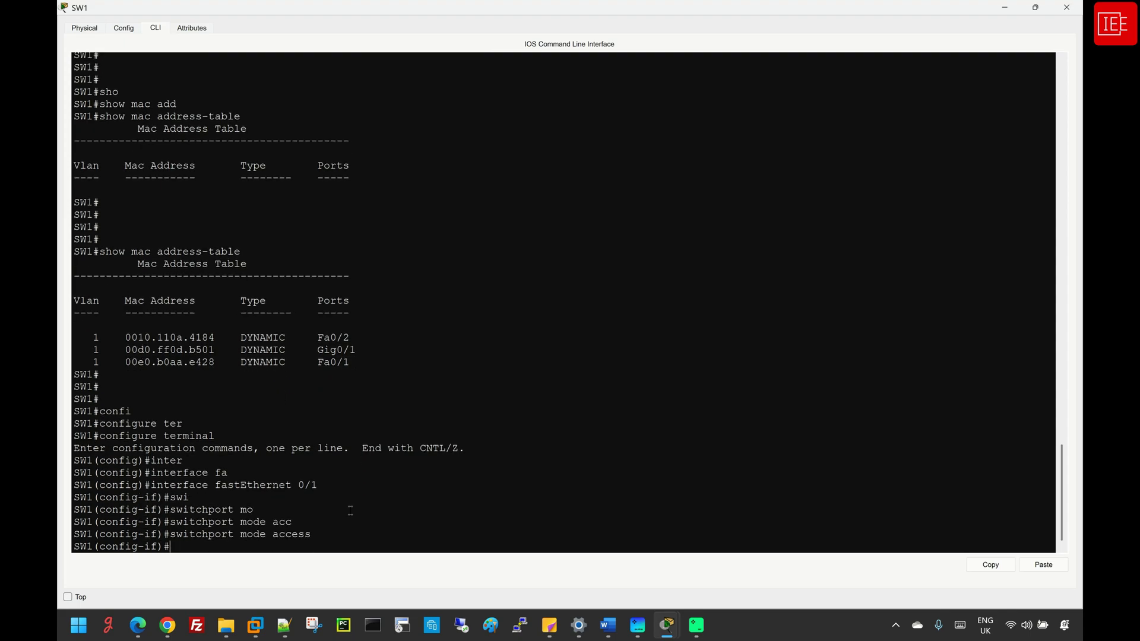
Enable port security on SW1's FastEthernet 0/1 interface
type("swi")
key("Tab")
type("po")
key("Tab")
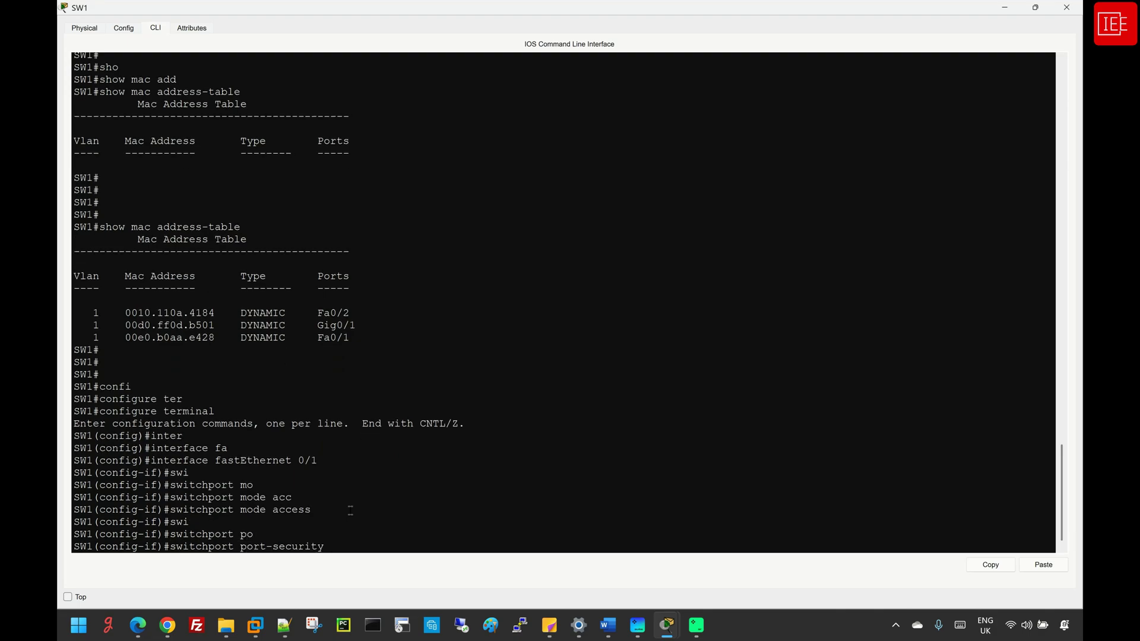
key("Return")
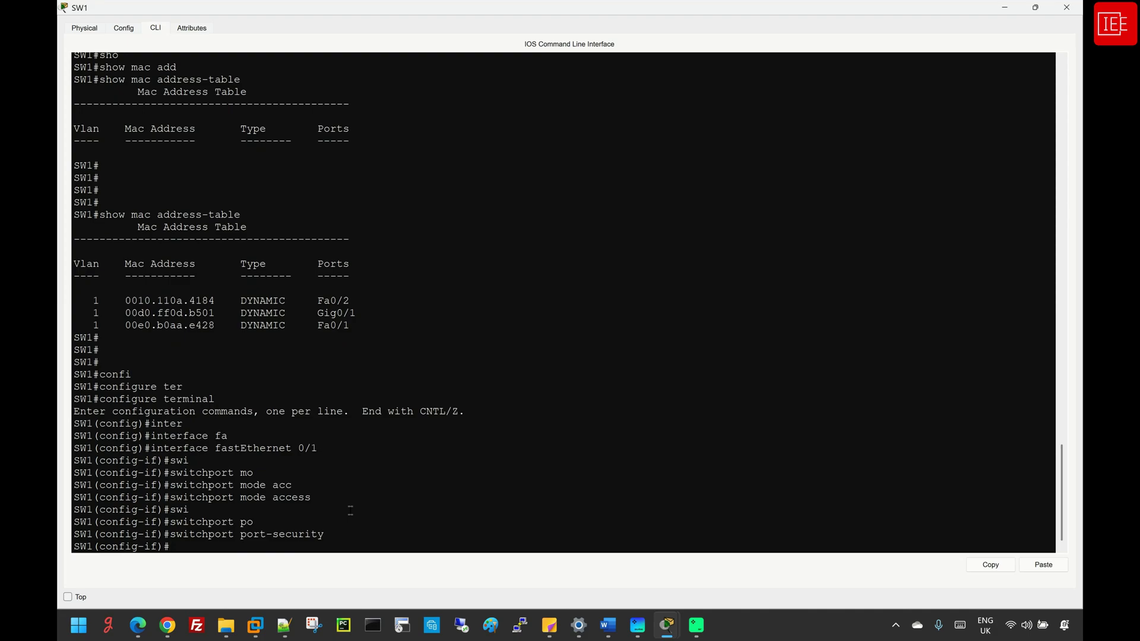
List the port-security MAC address options on FastEthernet 0/1 and enable sticky MAC address learning
key("Up")
type("ma")
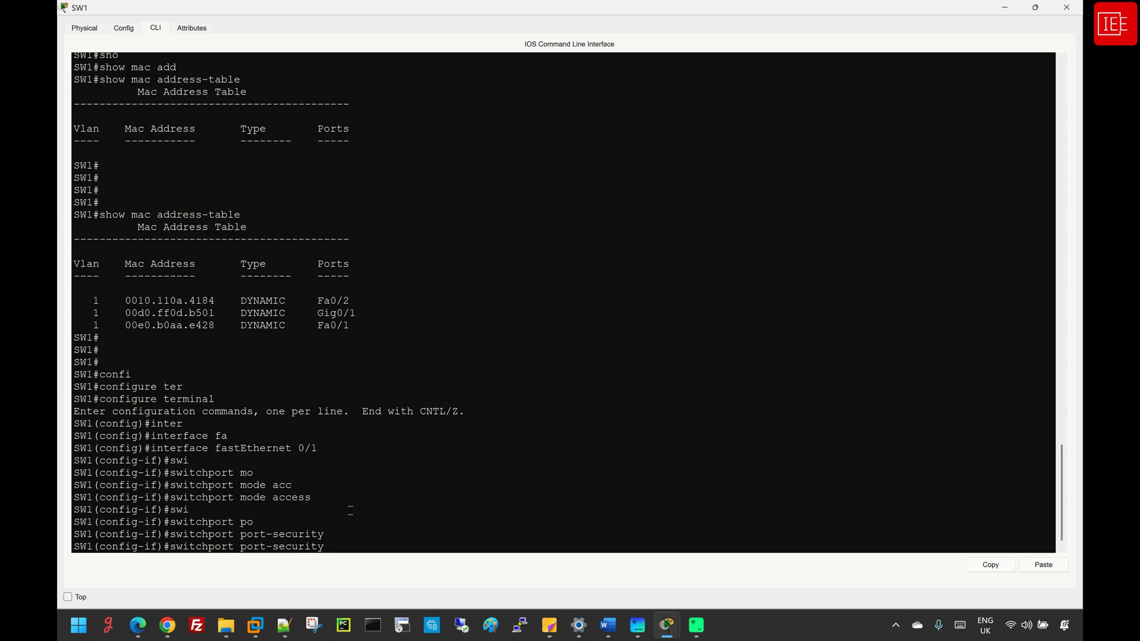
key("Tab")
type("c-add")
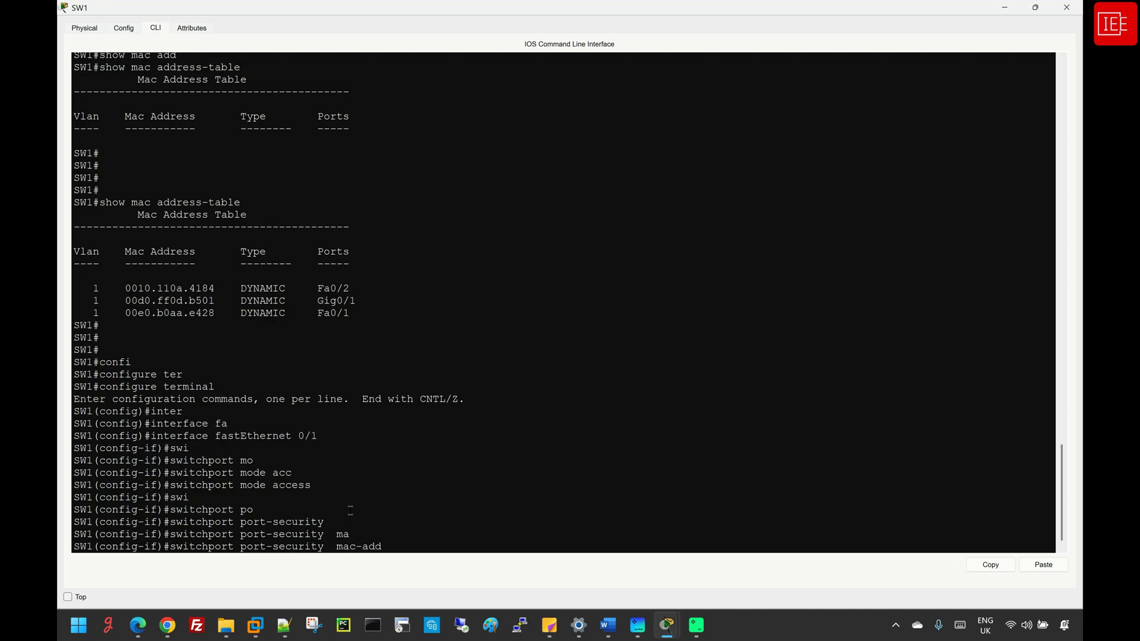
key("Tab")
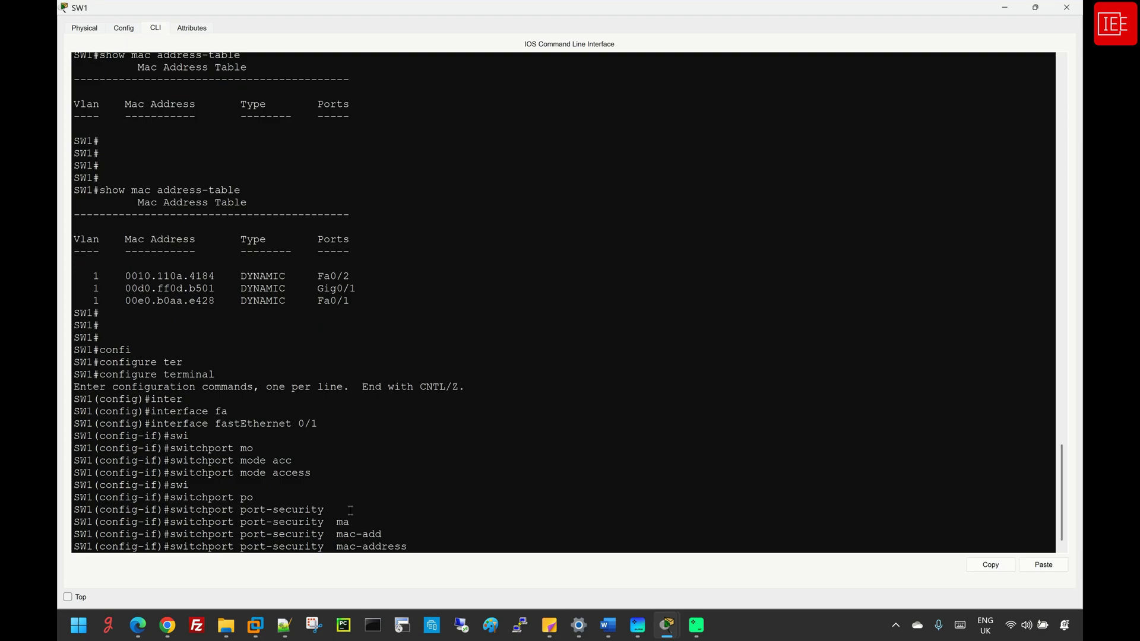
type("?")
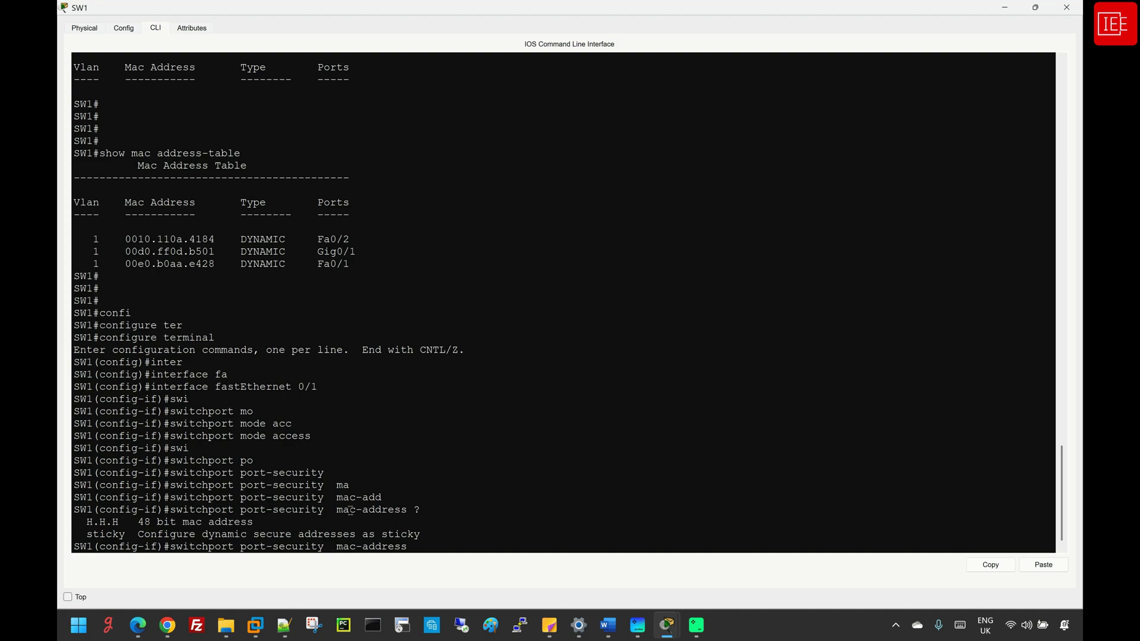
type("ti")
key("Tab")
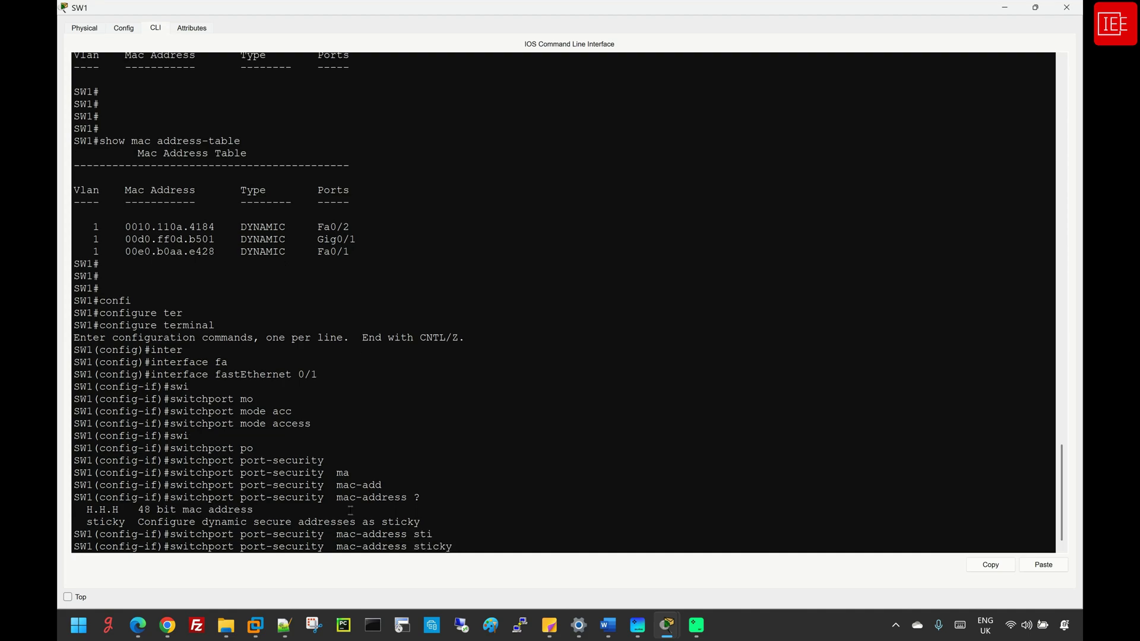
key("Return")
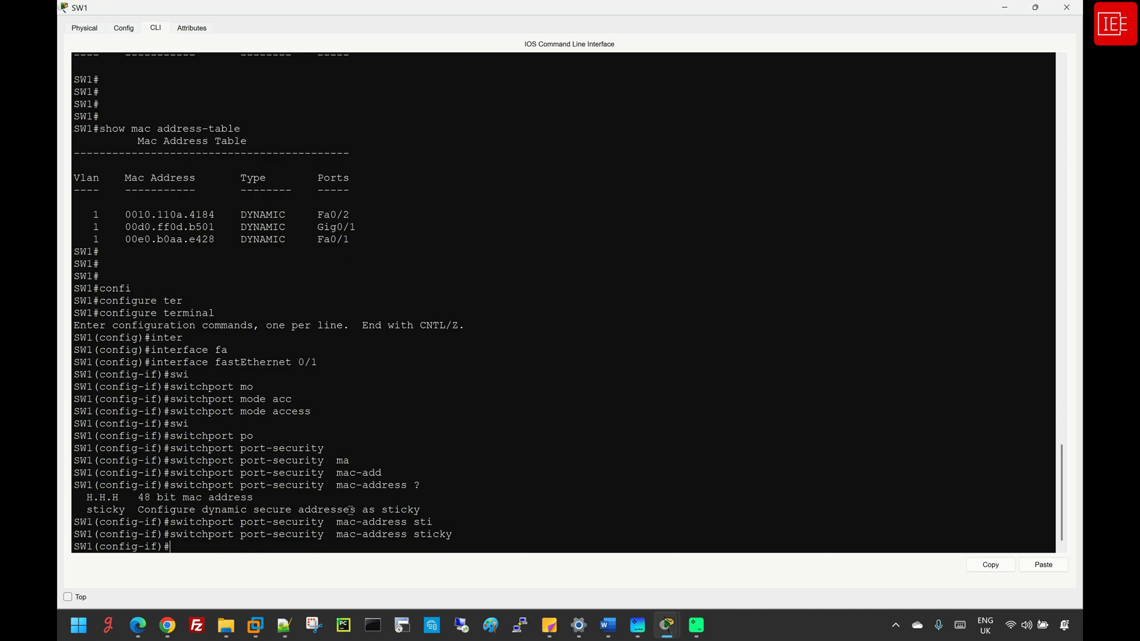
Start the port-security violation command on FastEthernet 0/1 and list its available modes
type("swi")
key("Tab")
type("port")
key("Tab")
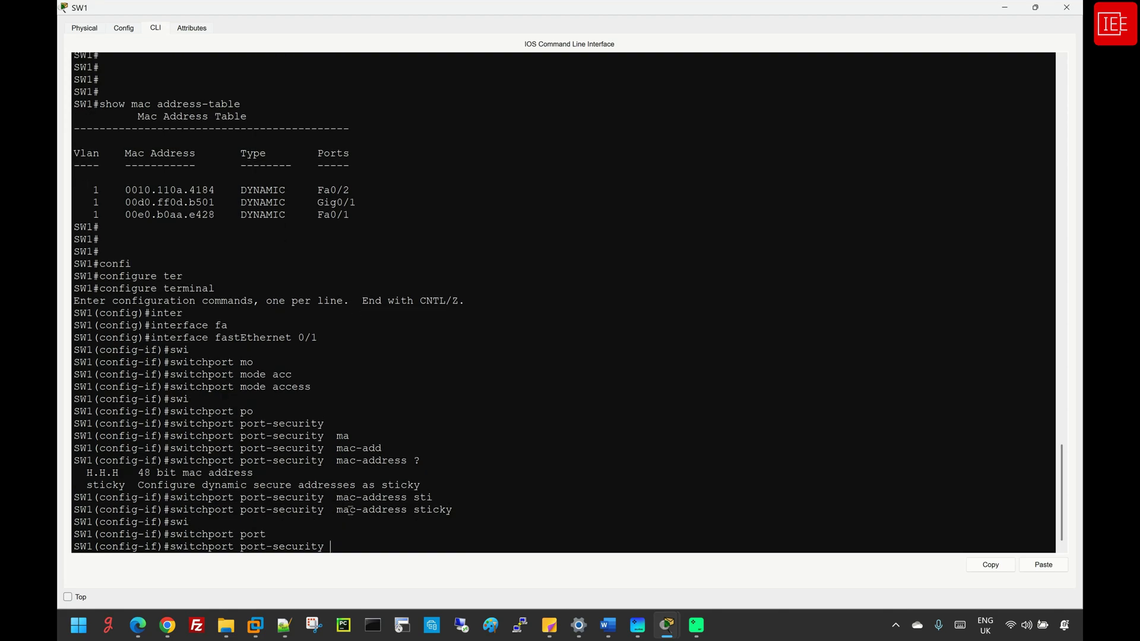
type("vio")
key("Tab")
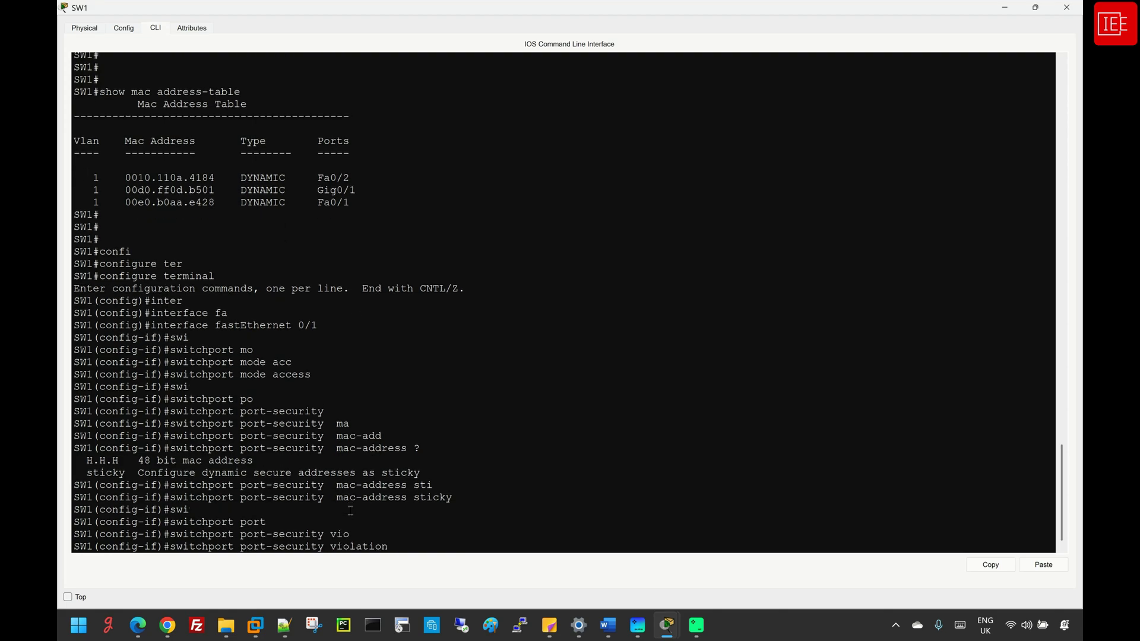
type("res")
key("Tab")
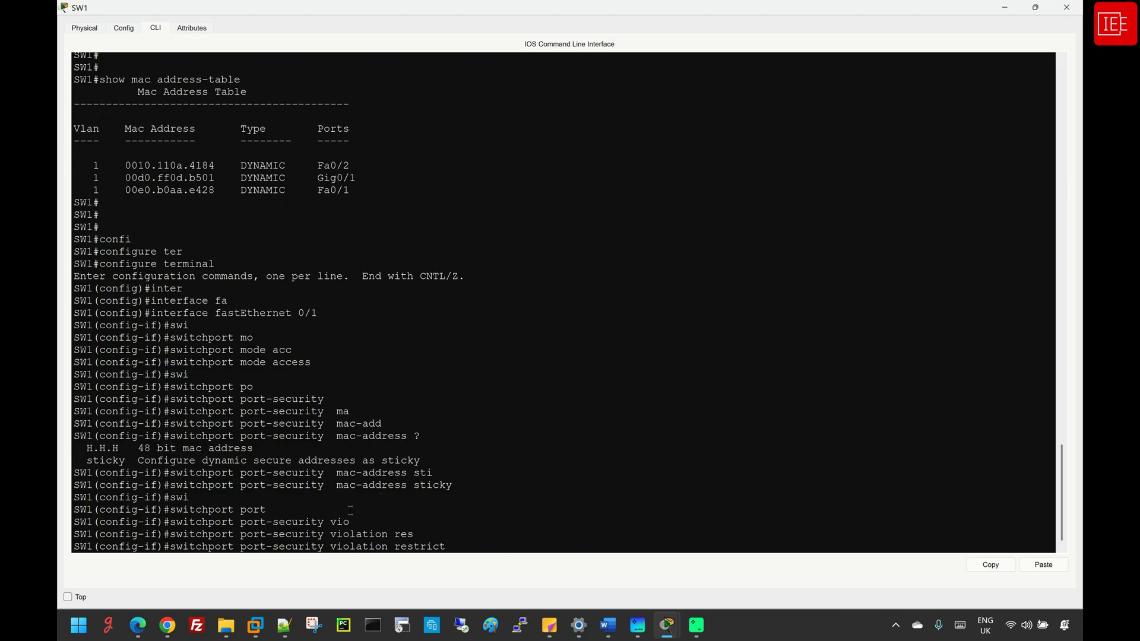
key("BackSpace")
key("BackSpace")
key("BackSpace")
key("BackSpace")
key("BackSpace")
key("BackSpace")
key("BackSpace")
key("BackSpace")
type("?")
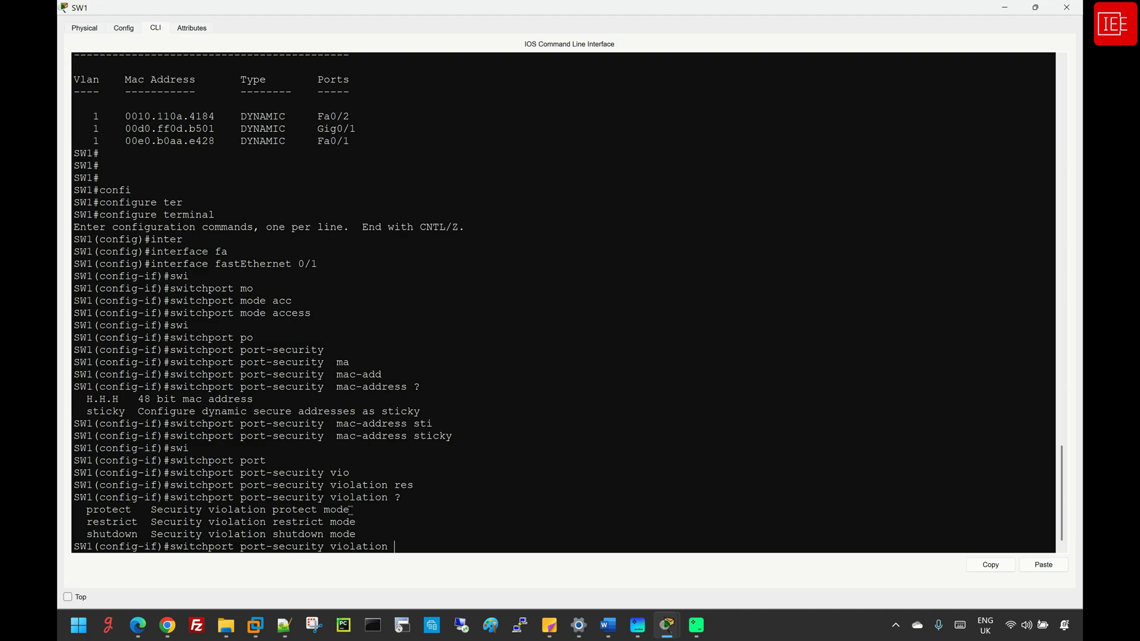
Set the port-security violation mode on FastEthernet 0/1 to restrict and exit configuration mode
type("res")
key("Tab")
key("Return")
key("Return")
key("Return")
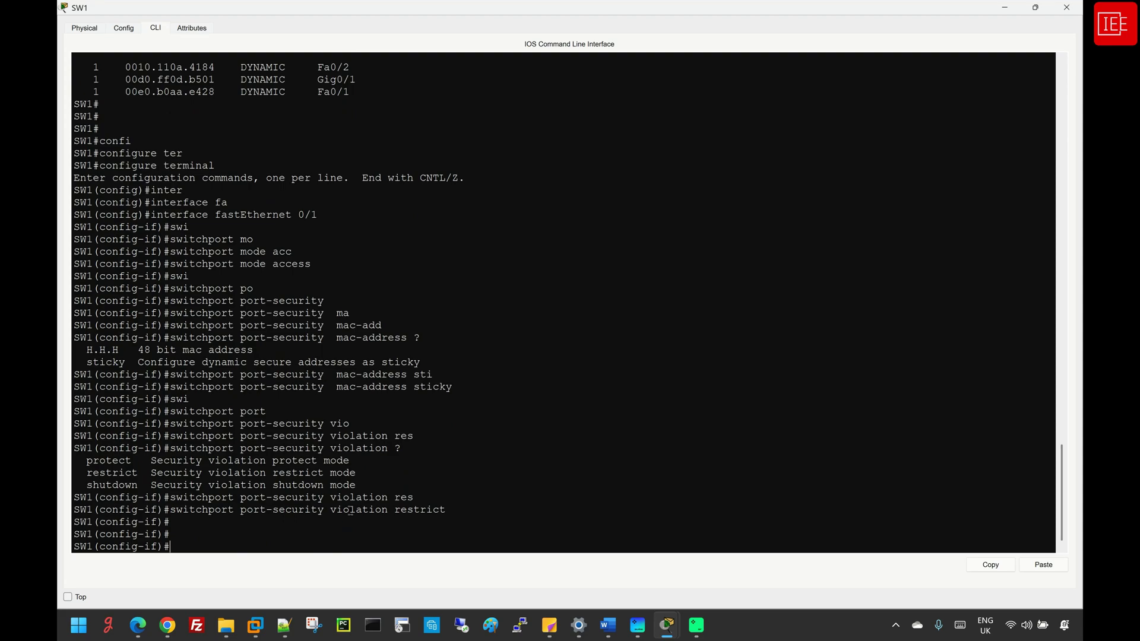
type("end")
key("Return")
key("Return")
key("Return")
key("Return")
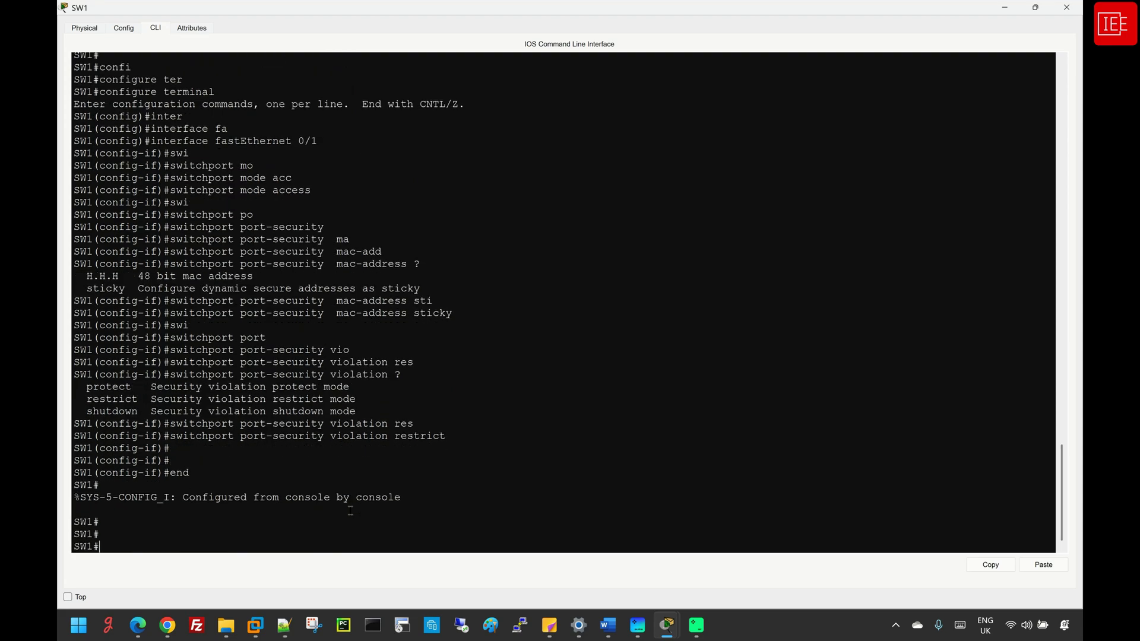
Display the running configuration filtered to section Ethernet0/1$ and examine the port-security lines of FastEthernet0/1
type("sh")
key("Tab")
type("run")
key("Tab")
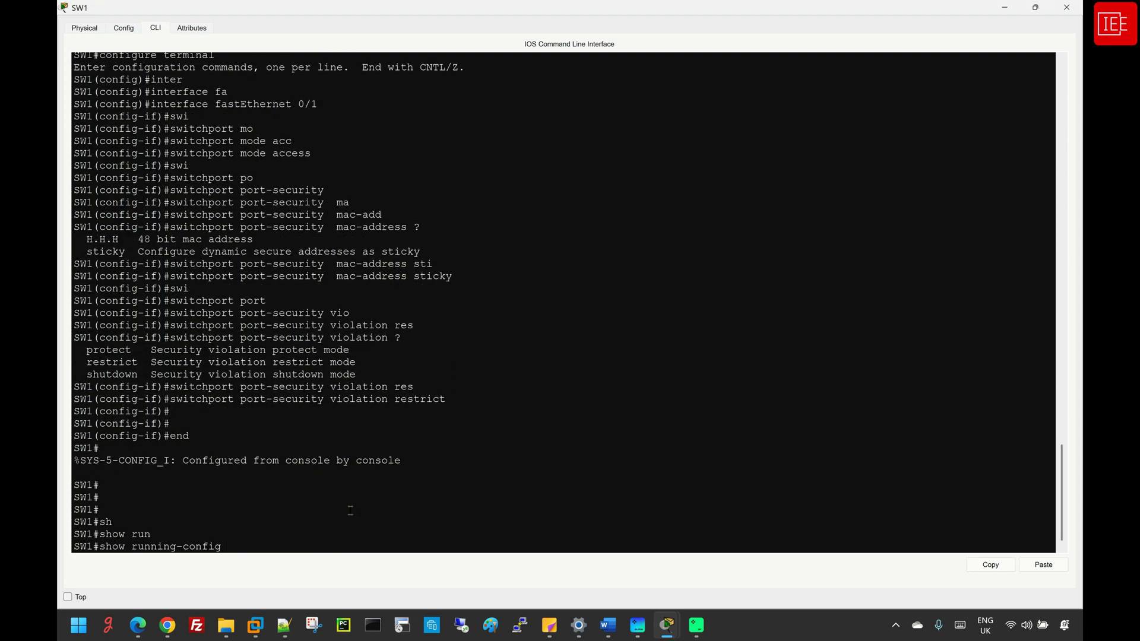
type("sec")
key("Tab")
type("Ethernet0/1")
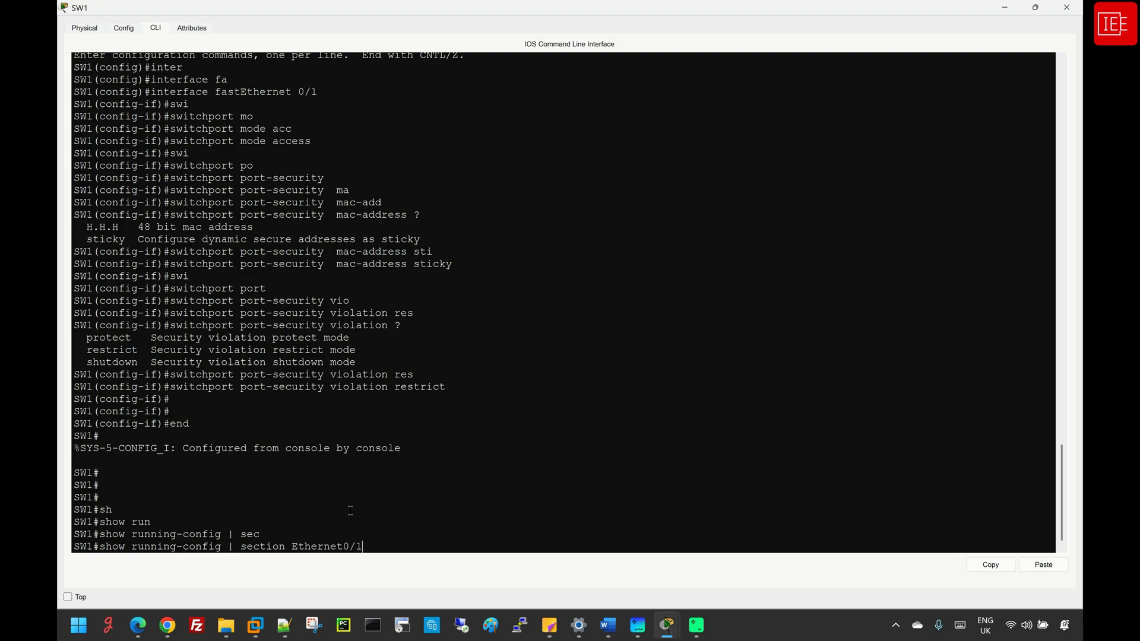
type("$")
key("Return")
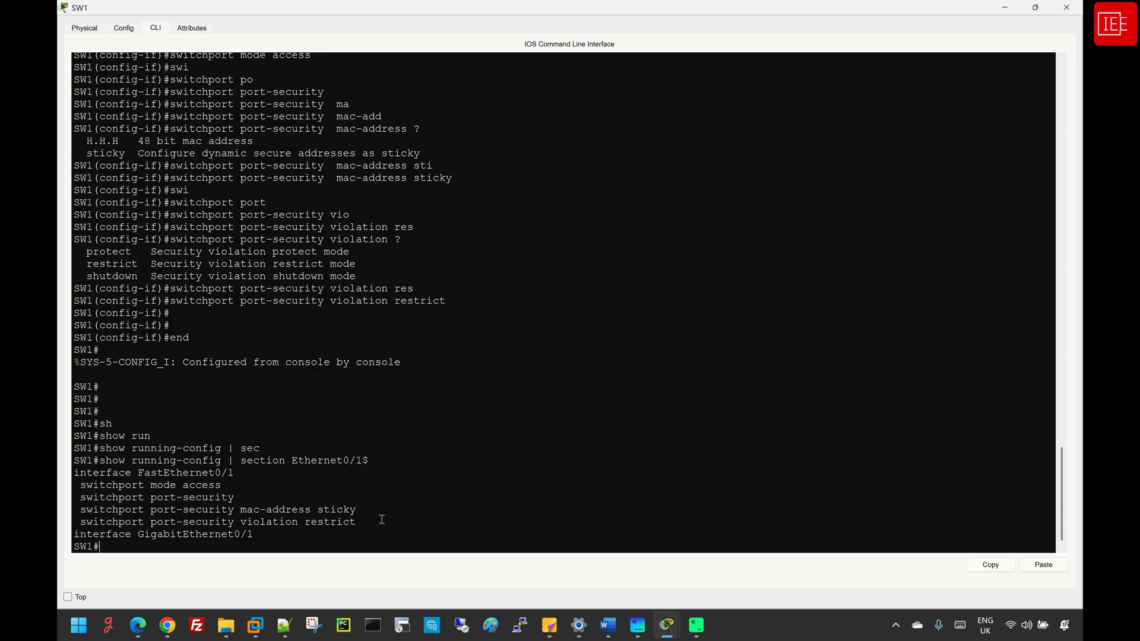
left_click_drag(381, 519, 74, 473)
left_click(127, 544)
Switch to the MGMT PC and ping 10.10.10.1 again
left_click(666, 625)
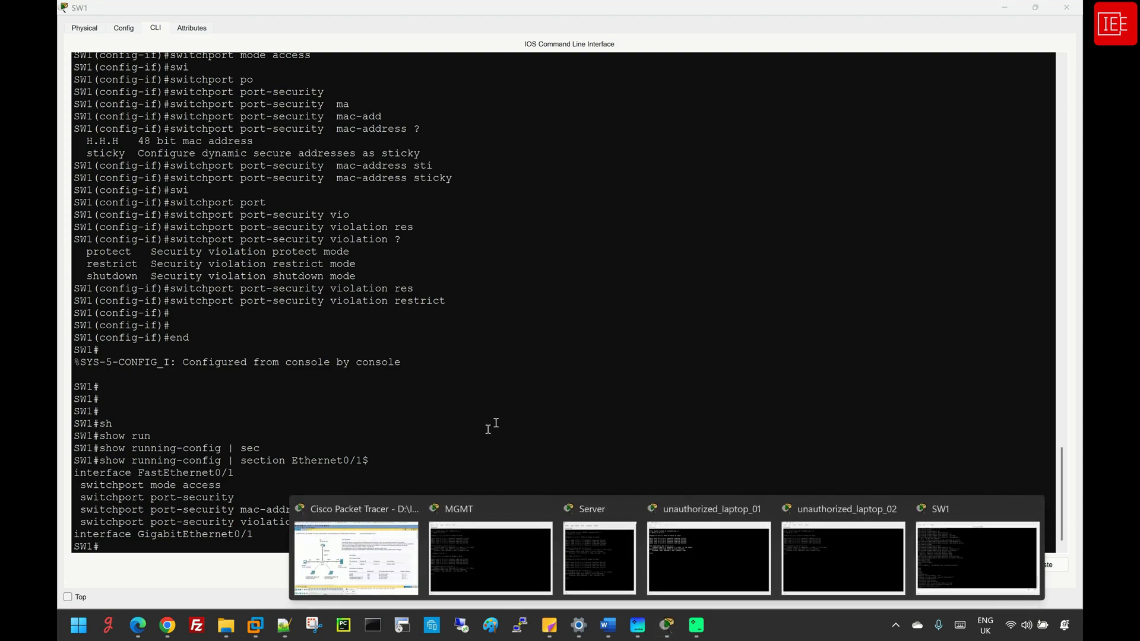
left_click(478, 534)
key("Up")
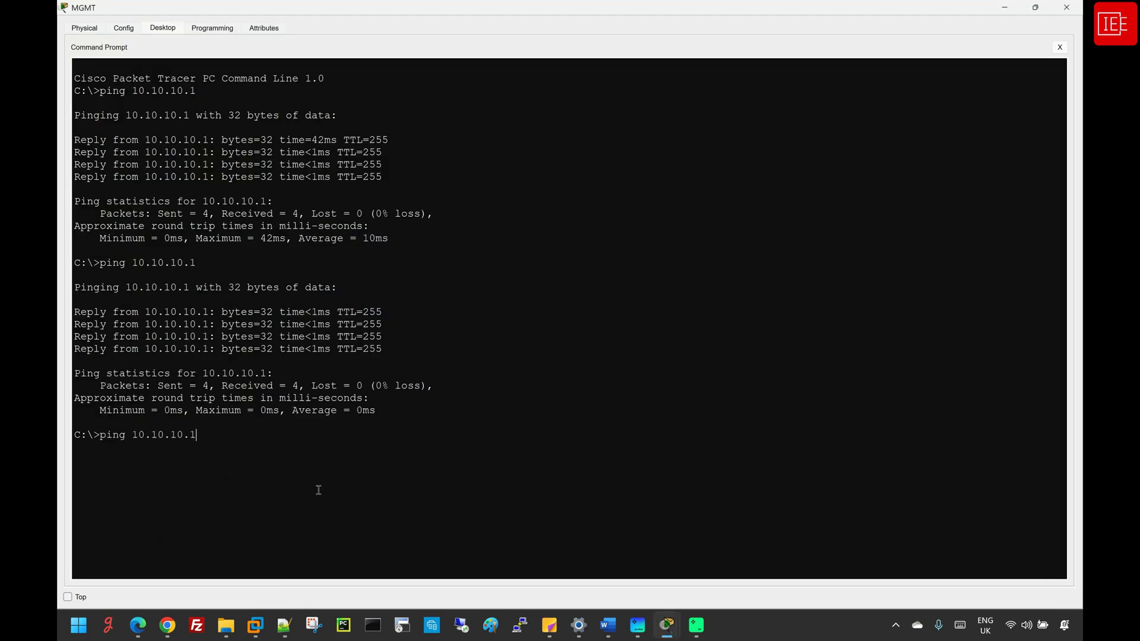
key("Return")
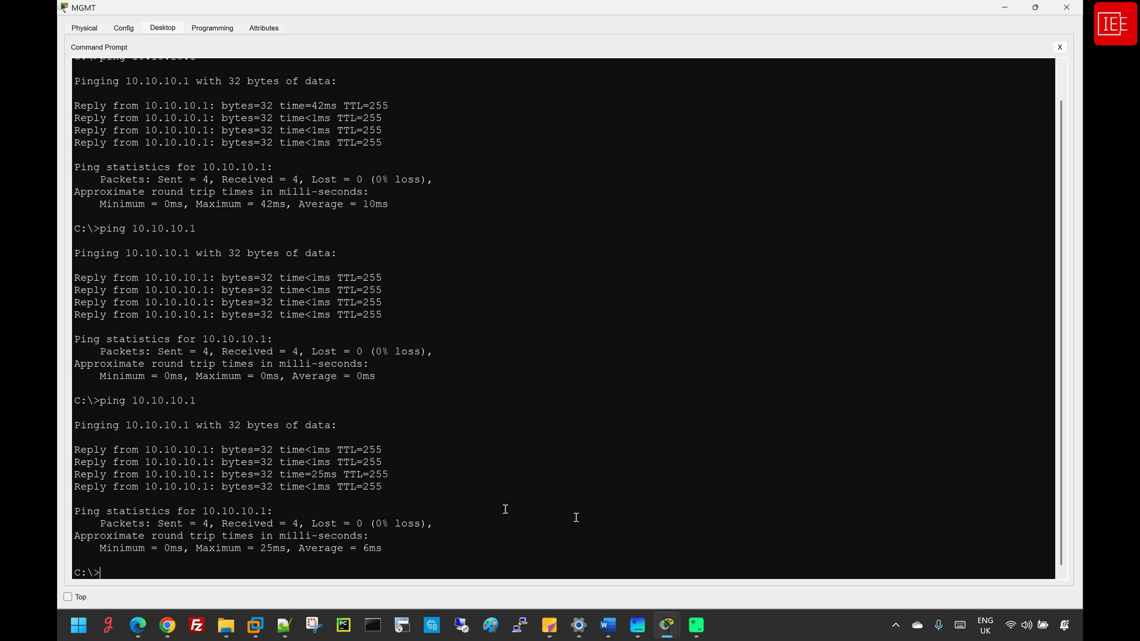
Return to SW1, redisplay the Ethernet0/1$ section of the running configuration, and examine the sticky MAC address entry of FastEthernet0/1
left_click(666, 625)
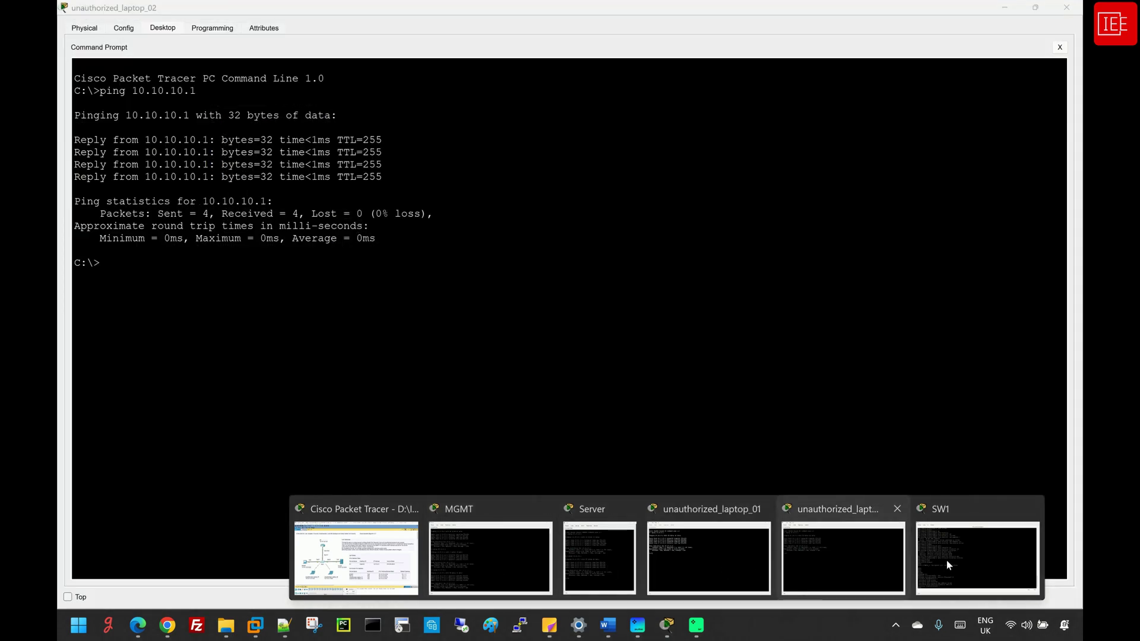
left_click(955, 560)
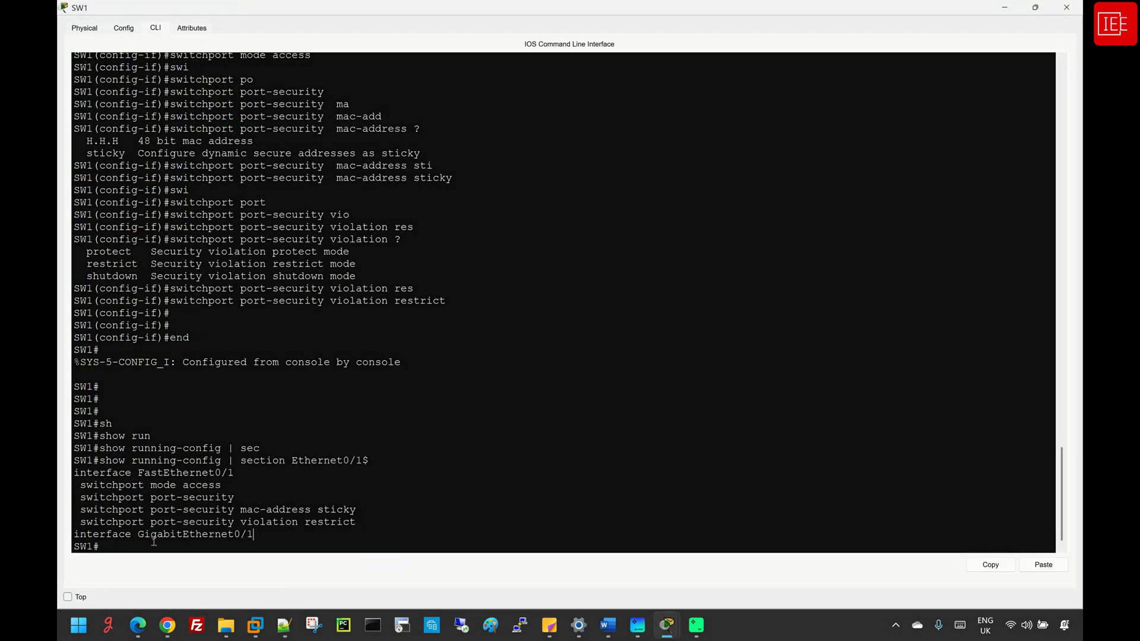
key("Return")
key("Return")
key("Return")
key("Return")
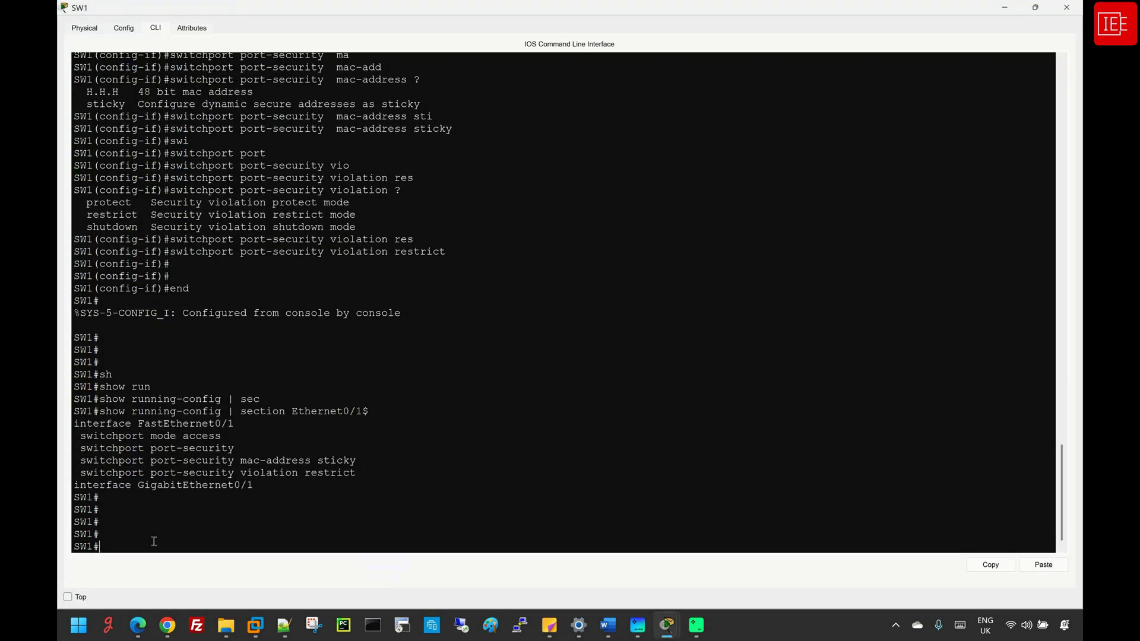
key("Up")
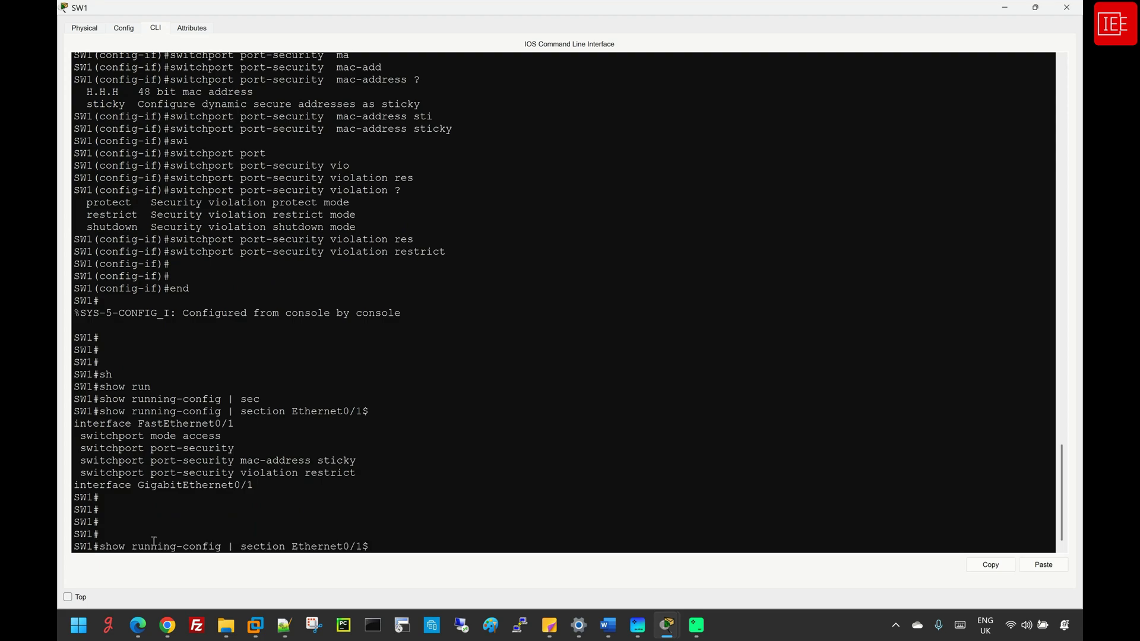
key("Return")
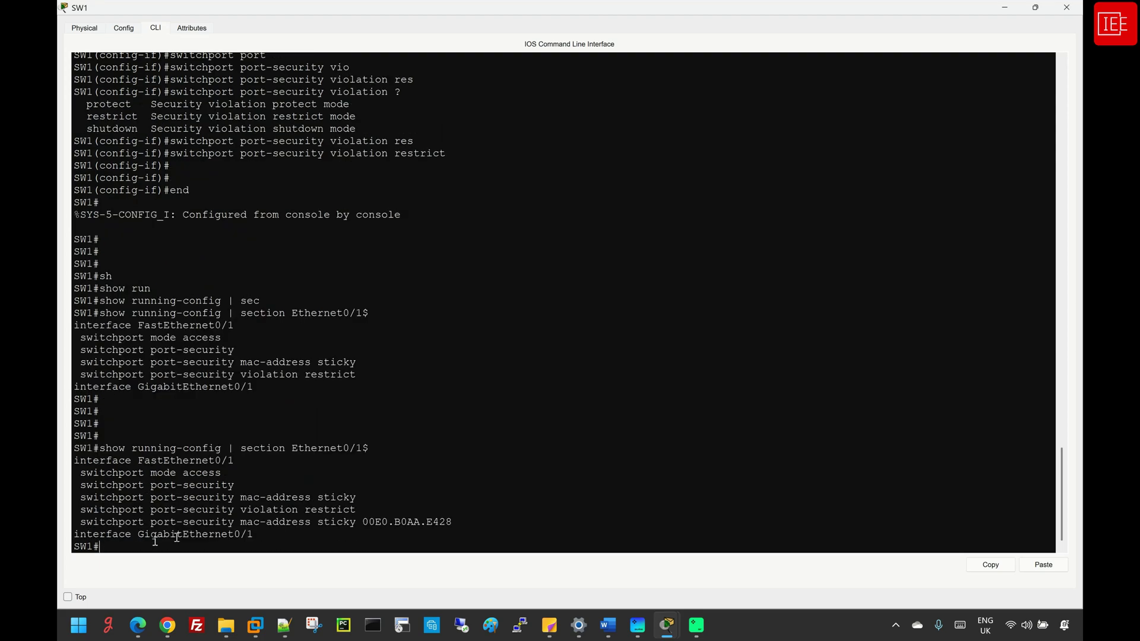
left_click_drag(454, 522, 81, 523)
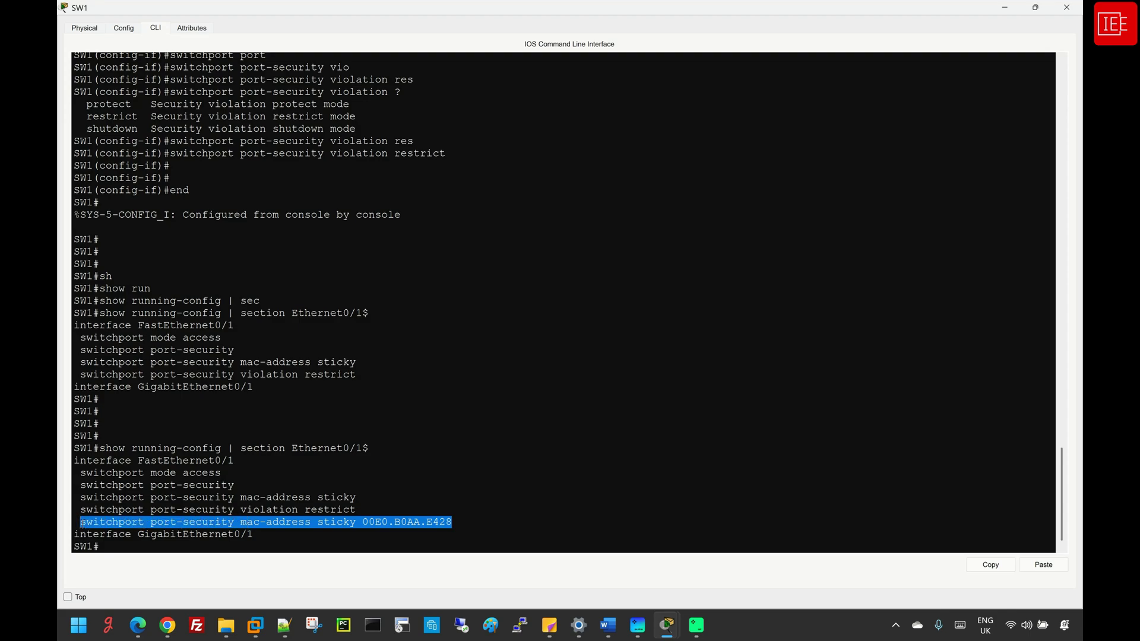
left_click(145, 546)
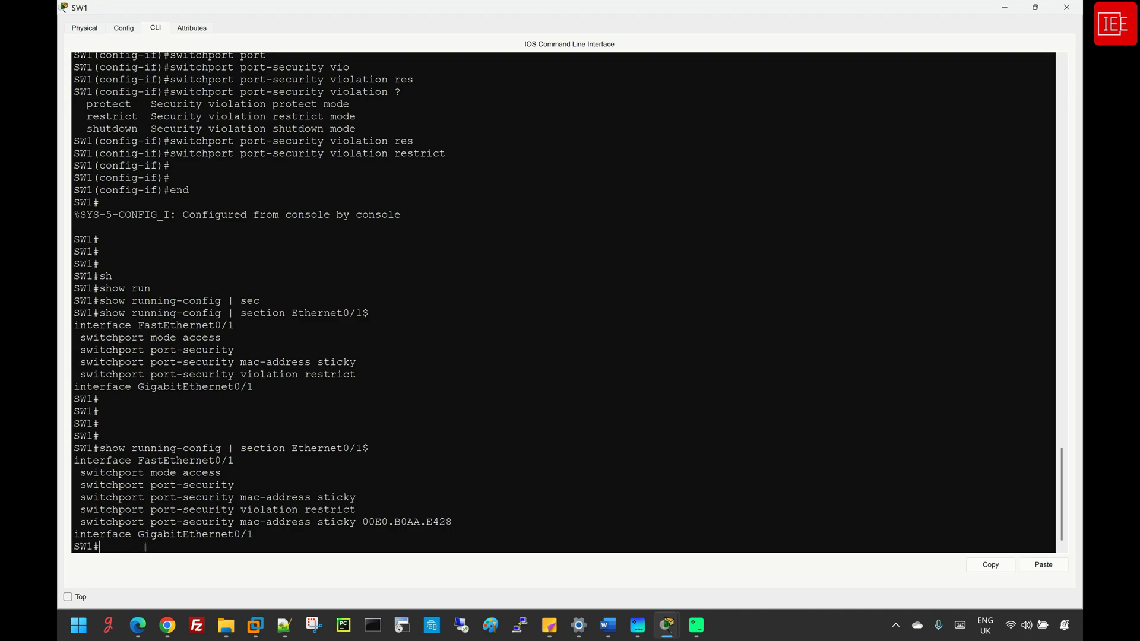
Enter interface configuration mode for SW1's FastEthernet 0/2
type("conf")
key("Tab")
type("ter")
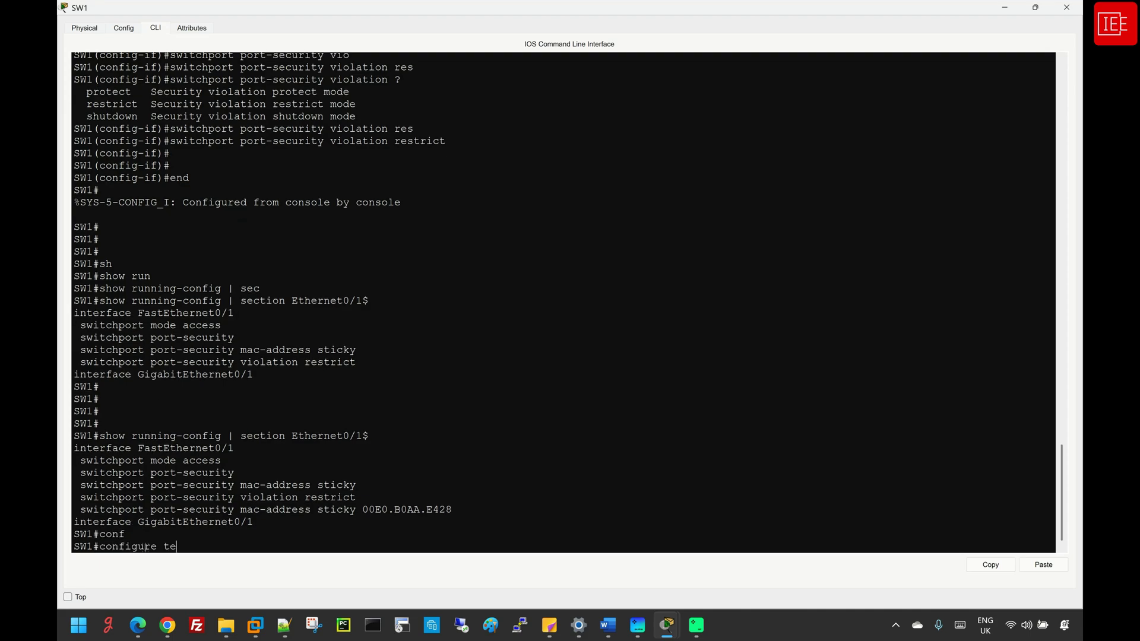
key("Tab")
key("Return")
type("inter")
key("Tab")
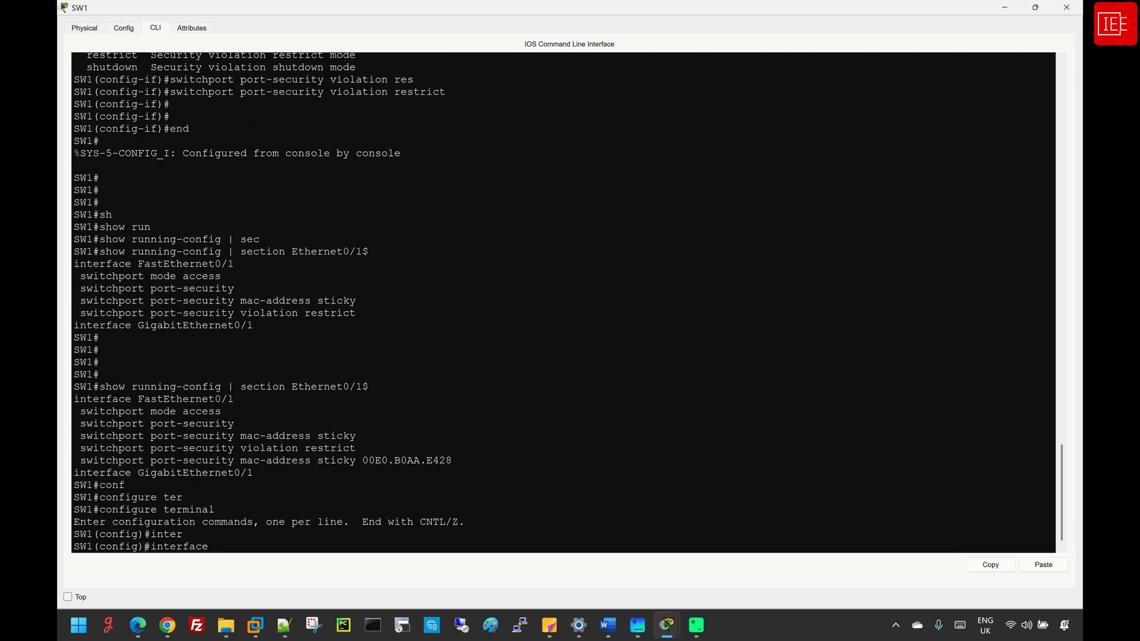
type("fa")
key("Tab")
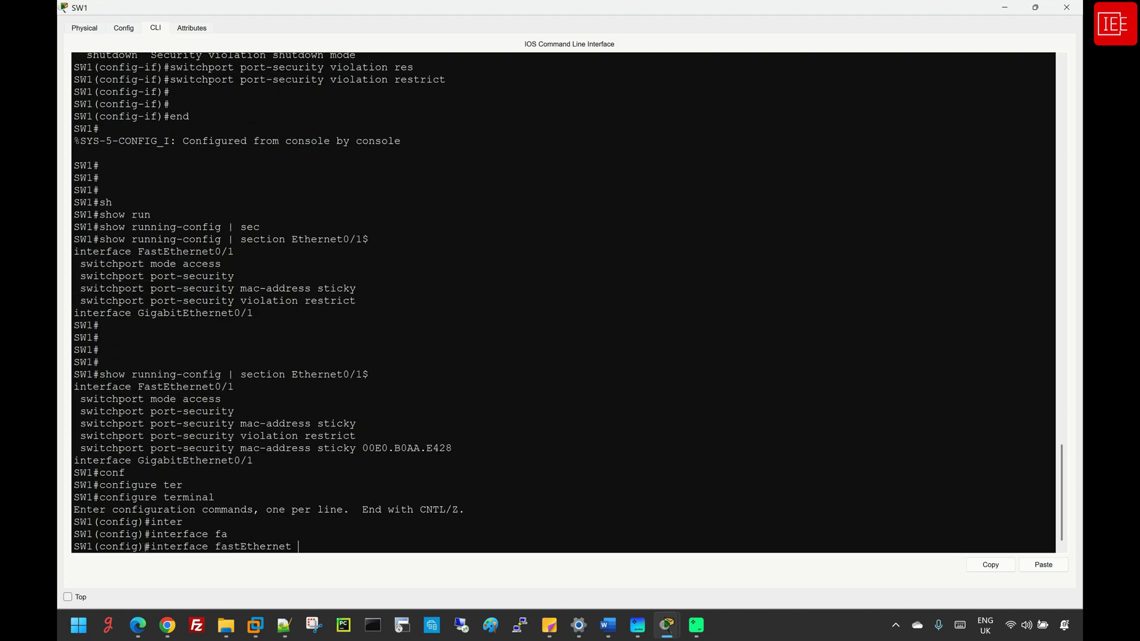
type("0/2")
key("Return")
Set the FastEthernet 0/2 interface to switchport access mode
type("swi")
key("Tab")
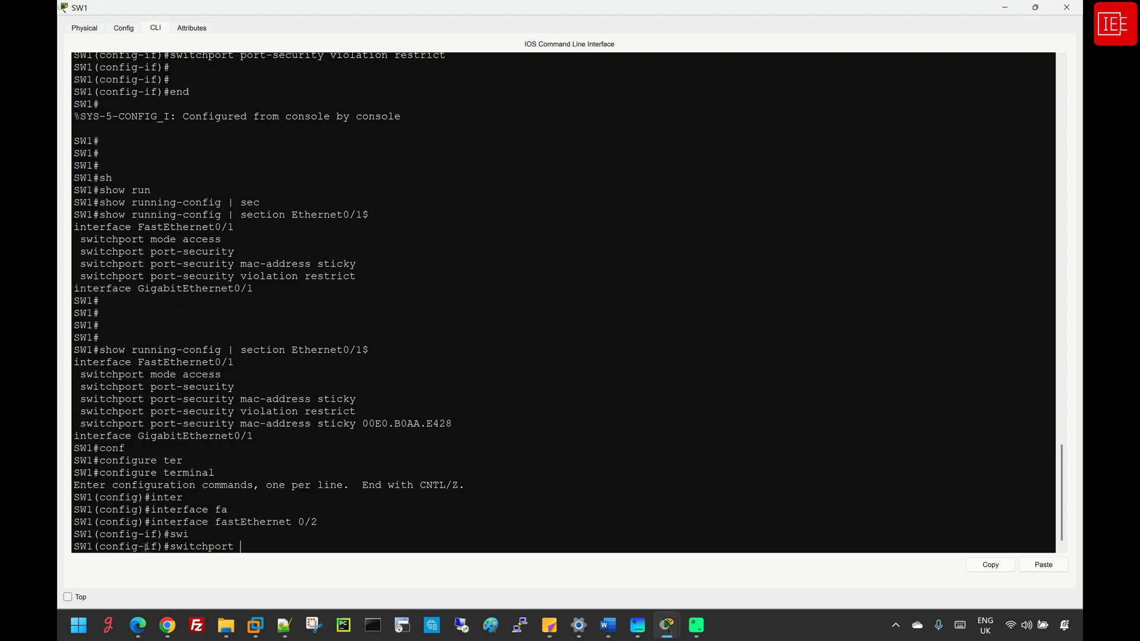
type("mod")
key("Tab")
type("acc")
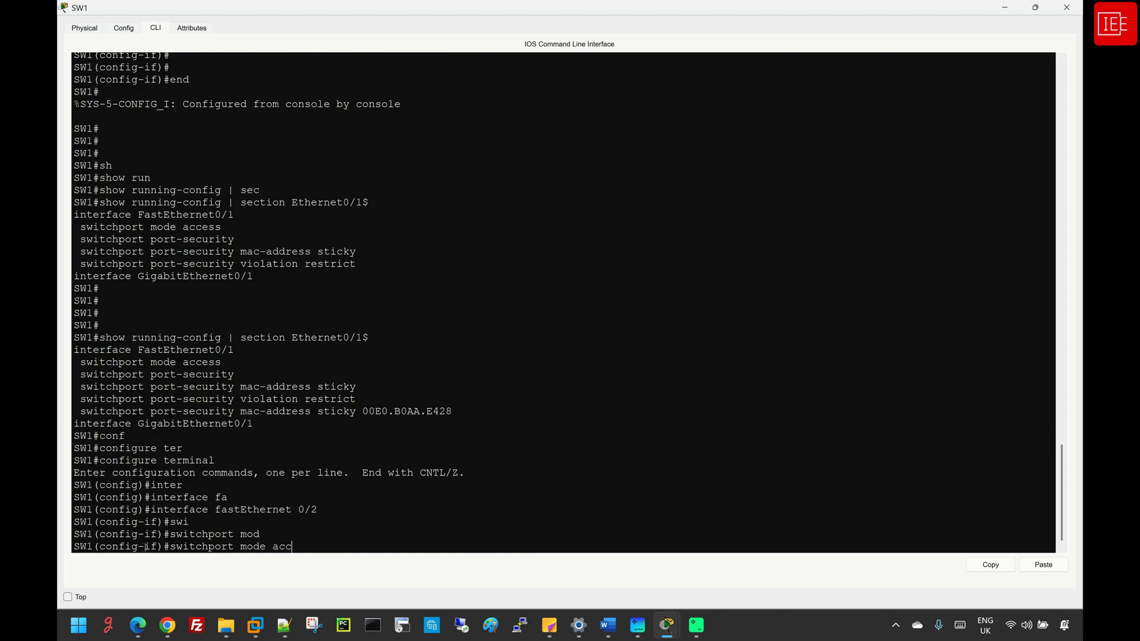
key("Tab")
key("Return")
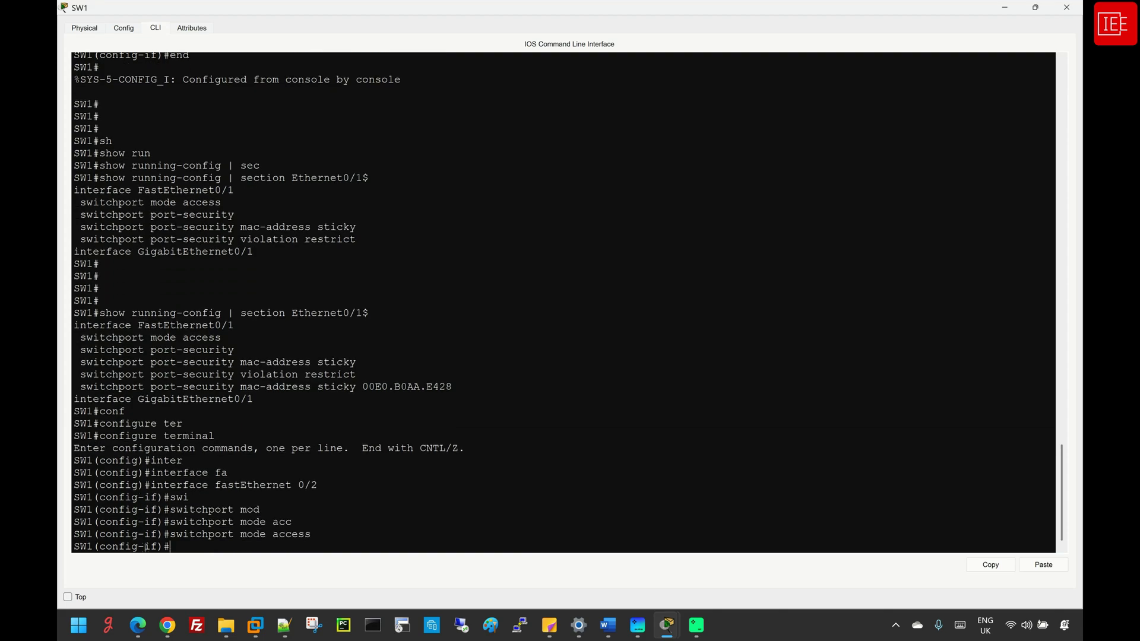
Enable port security on SW1's FastEthernet 0/2 interface
type("swi")
key("Tab")
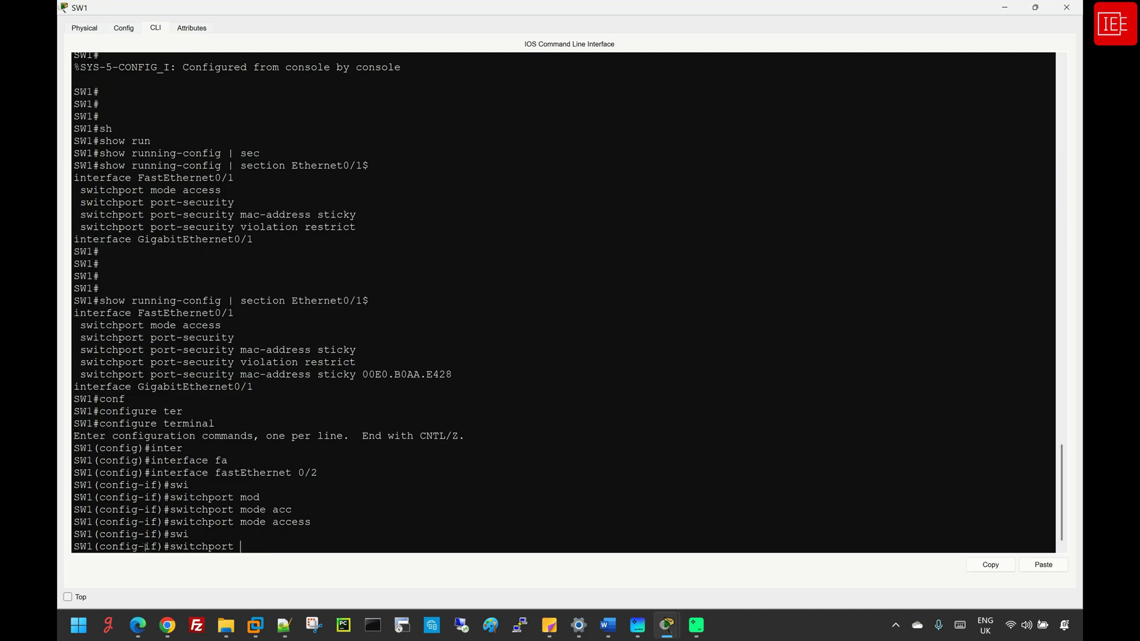
type("po")
key("Tab")
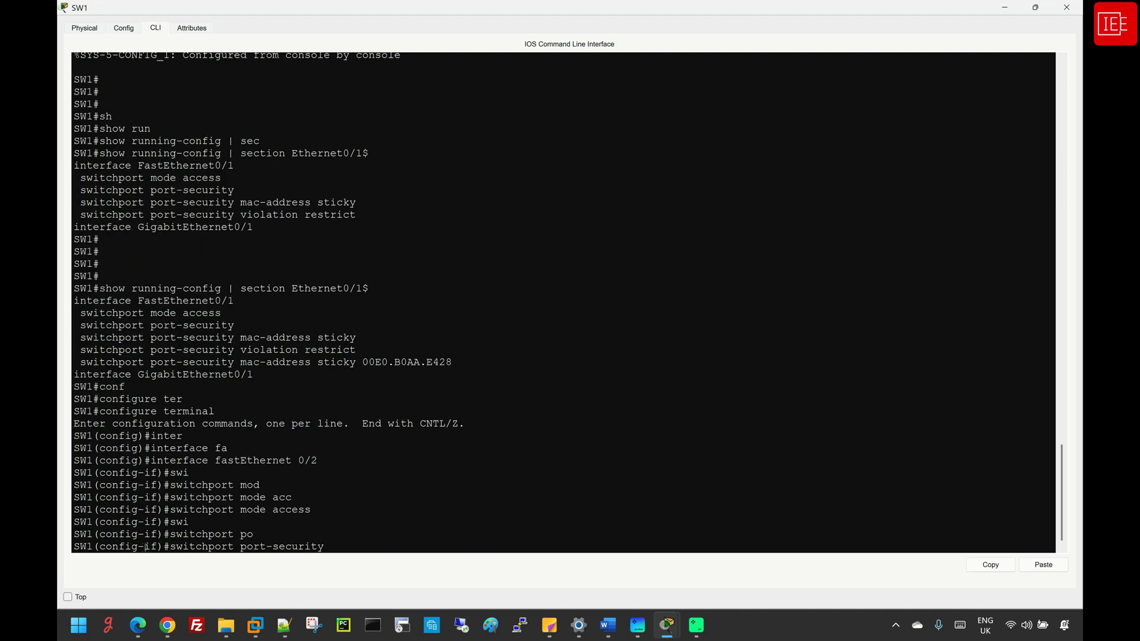
key("Return")
key("Return")
key("Return")
Assign the server's MAC address 0010.110a.4184, copied from the earlier MAC address table output, as FastEthernet 0/2's static port security address
key("Up")
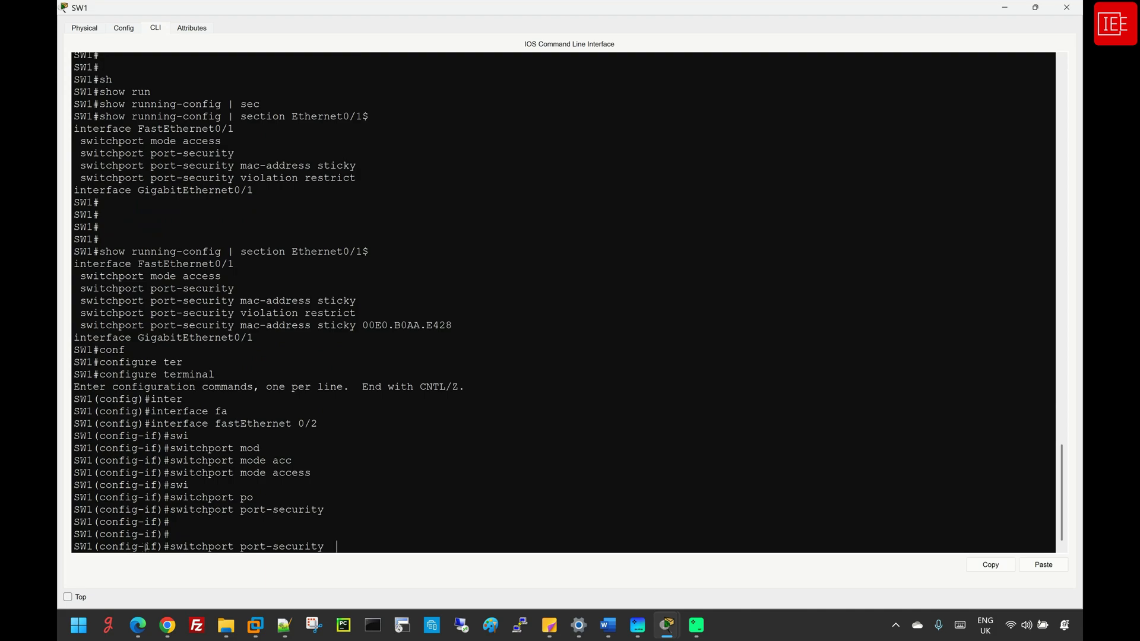
type("mac")
key("Tab")
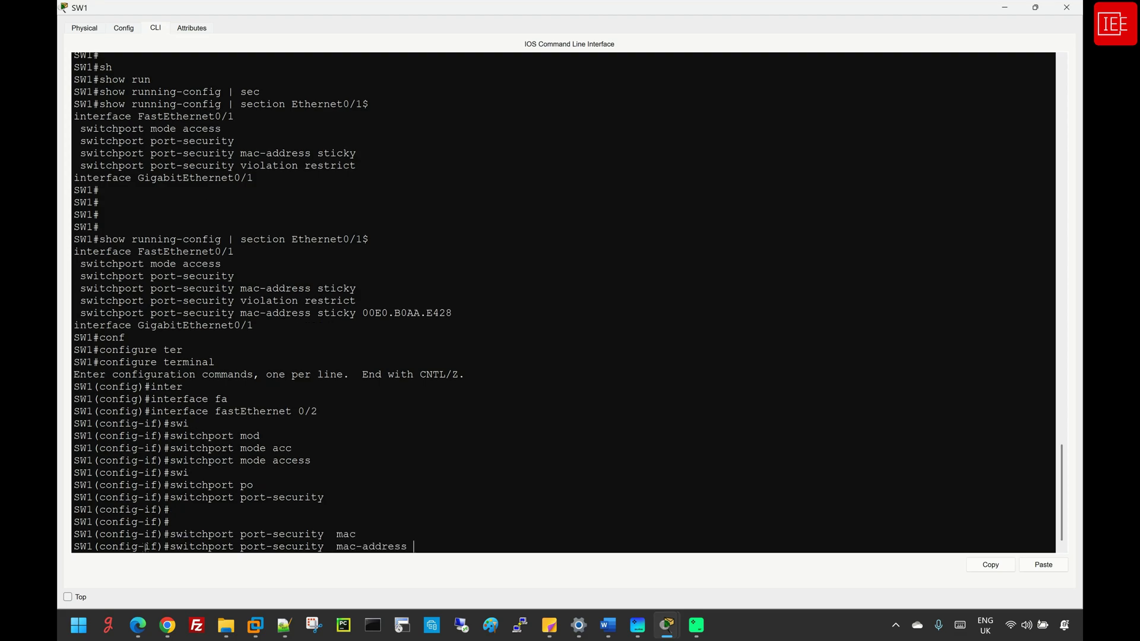
scroll(145, 547, "up", 20)
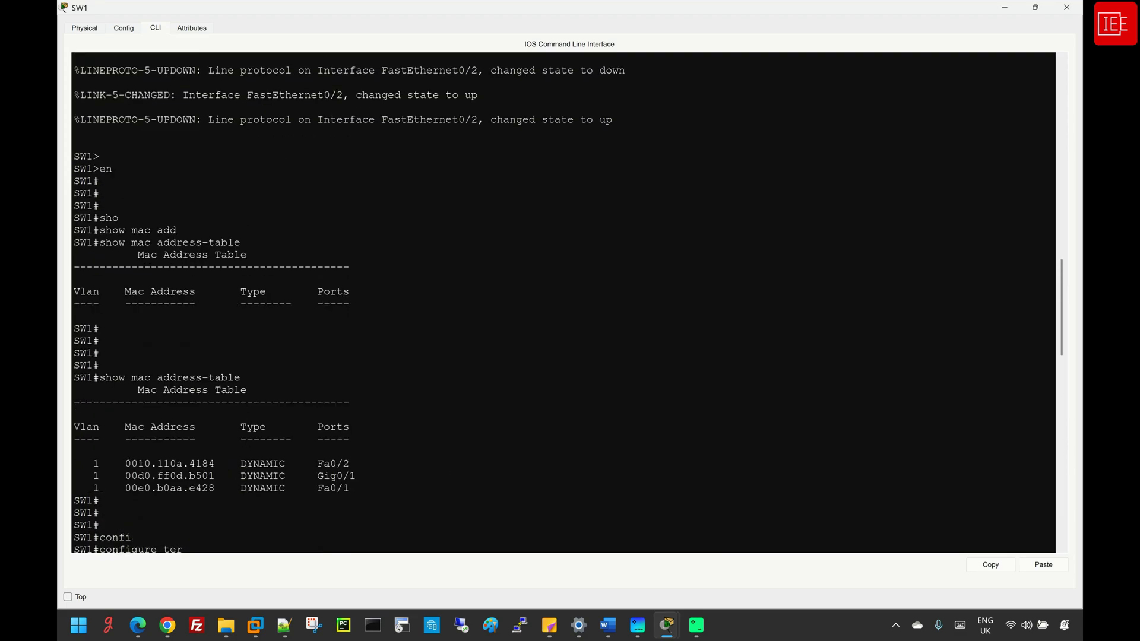
scroll(242, 406, "down", 1)
left_click_drag(216, 432, 125, 432)
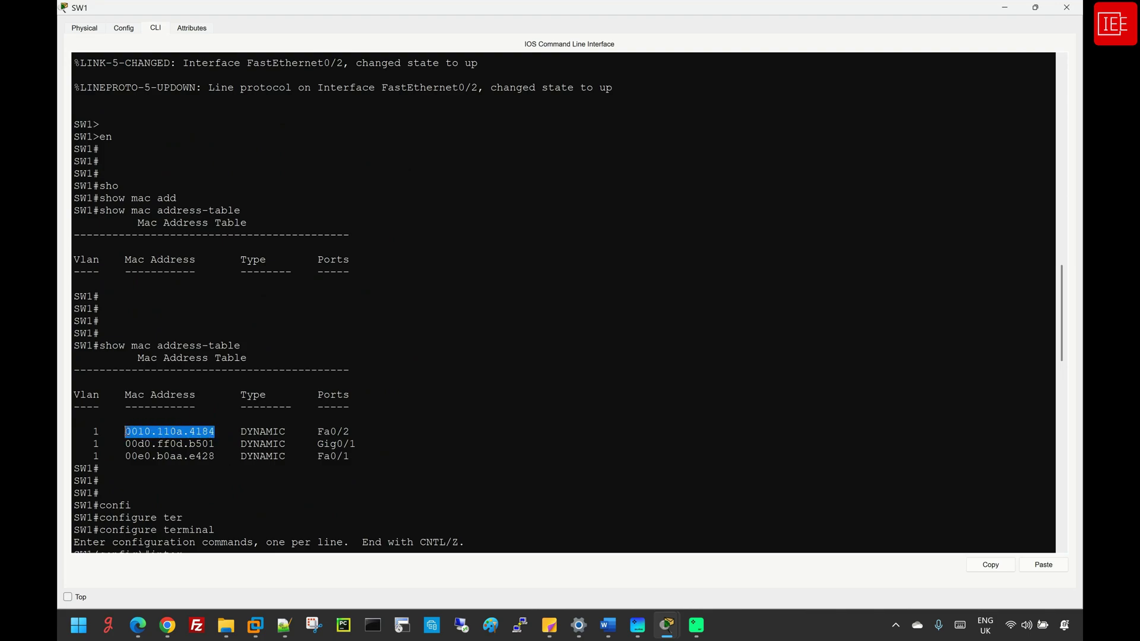
right_click(154, 429)
left_click(172, 436)
scroll(349, 439, "down", 20)
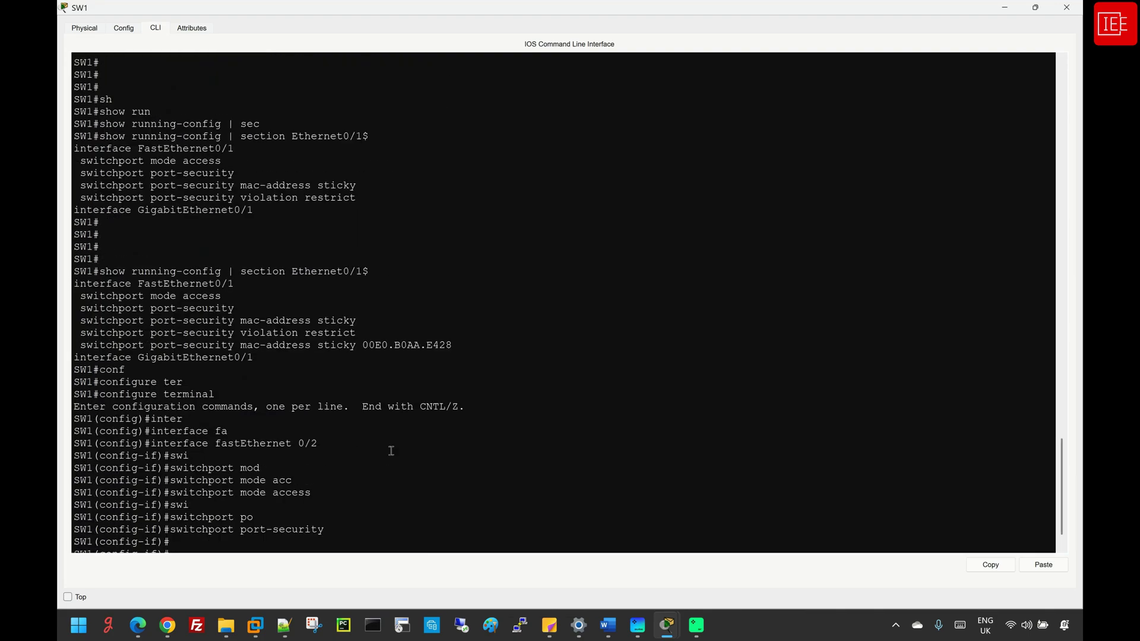
right_click(468, 484)
left_click(488, 504)
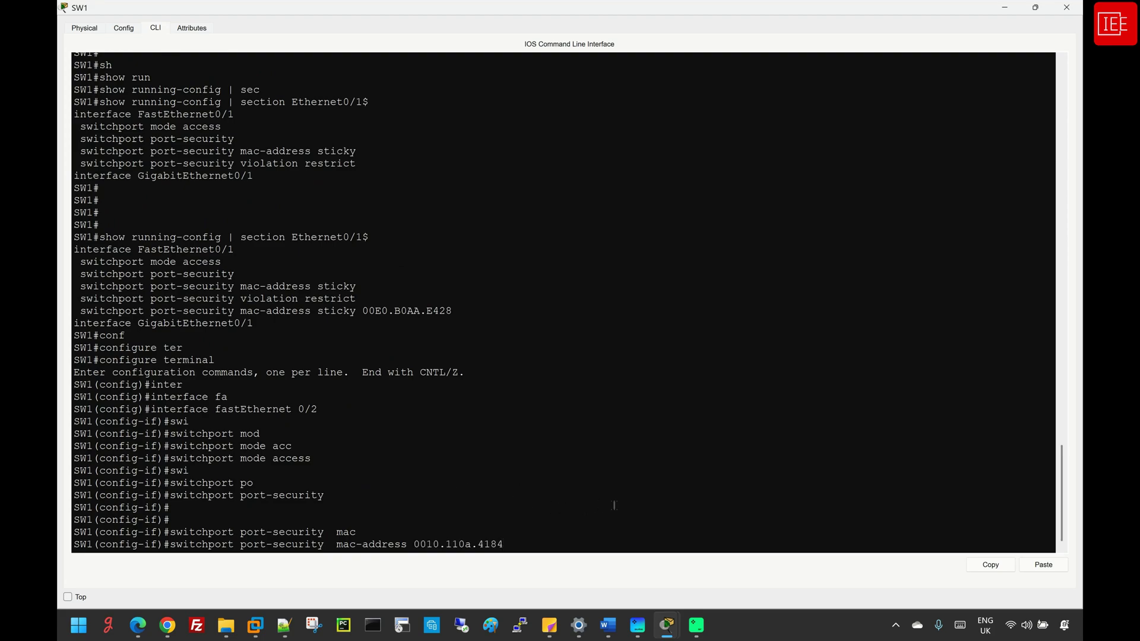
key("Return")
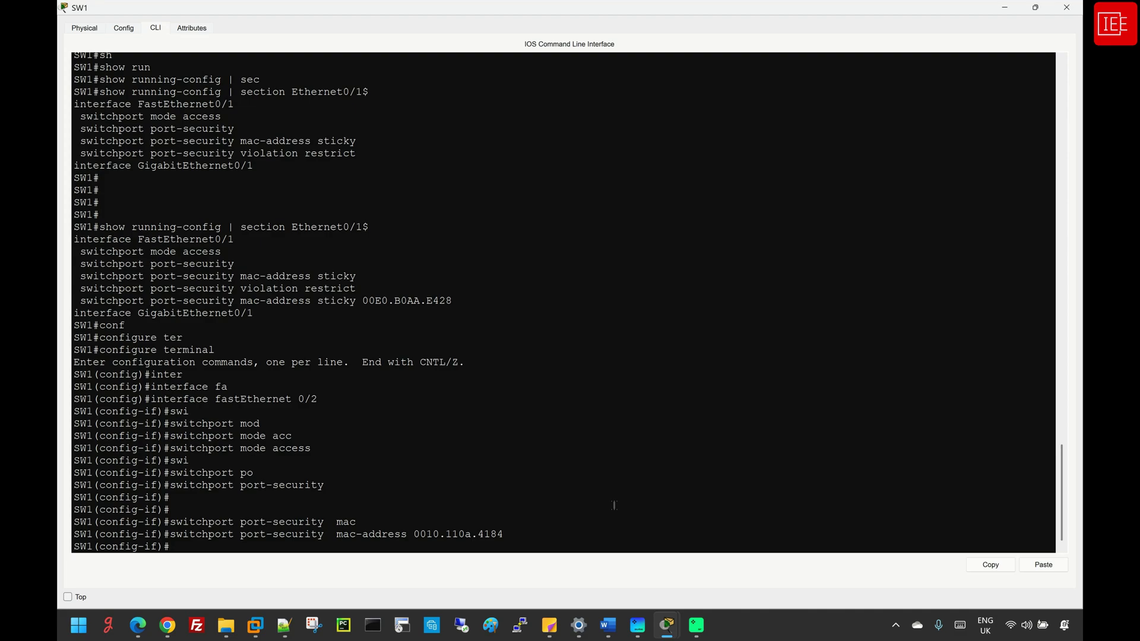
Set FastEthernet 0/2's port security violation mode to shutdown and return to privileged EXEC mode
type("swi")
key("Tab")
type("por")
key("Tab")
type("vio")
key("Tab")
type("shut")
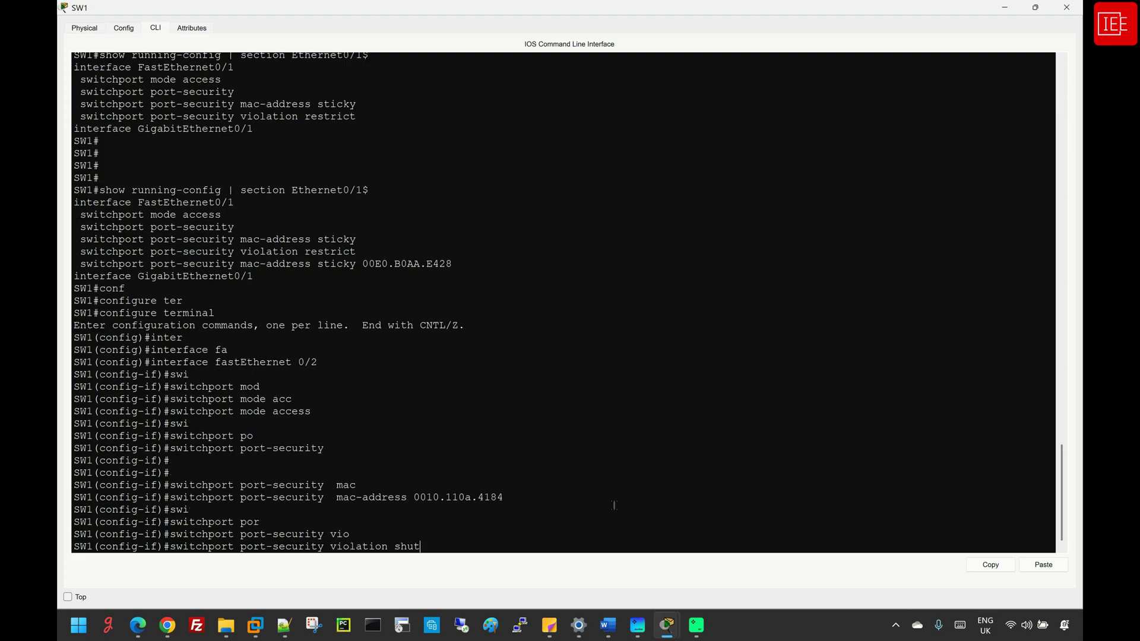
key("Tab")
key("Return")
key("Return")
key("Return")
key("Return")
key("Return")
type("end")
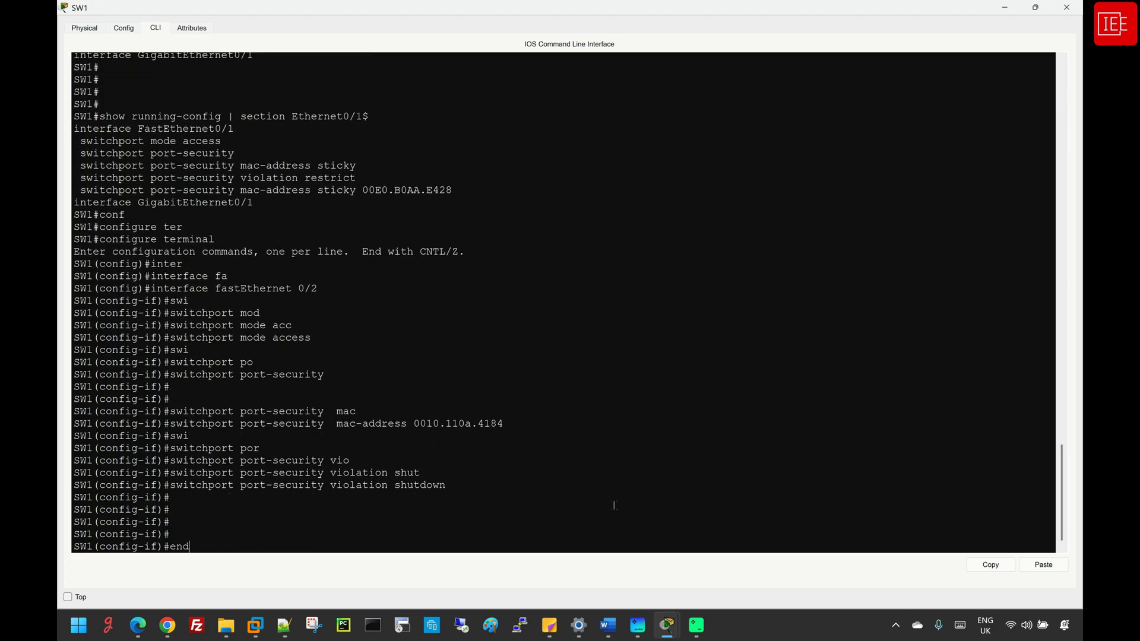
key("Return")
key("Return")
key("Return")
key("Return")
key("Return")
key("Return")
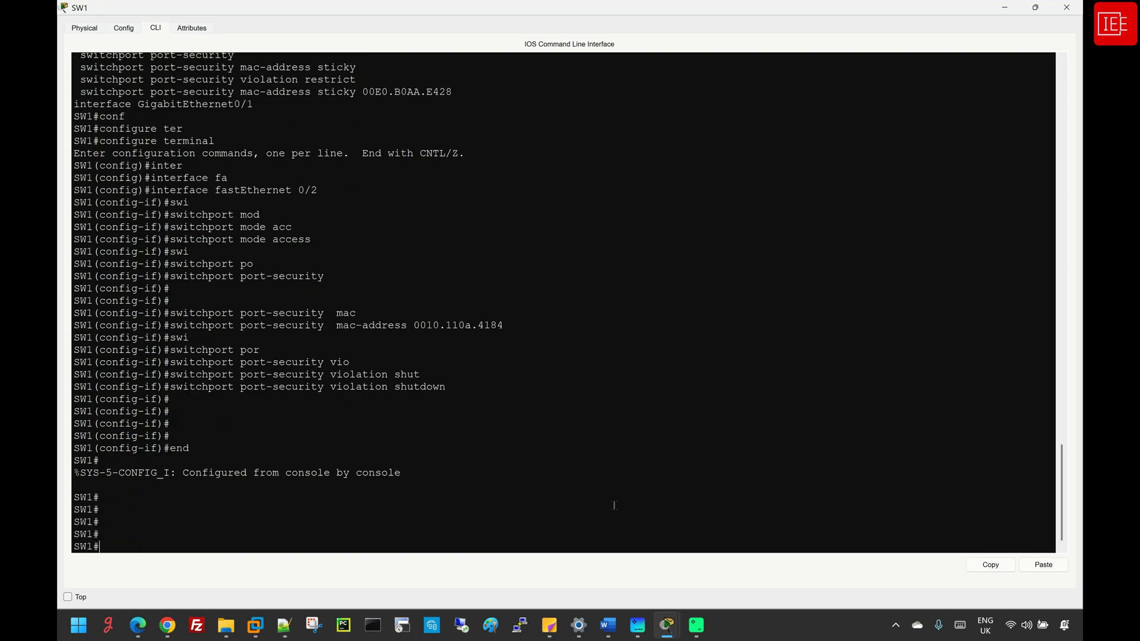
Display the running configuration section matching Ethernet0/2$ and examine FastEthernet0/2's static MAC address entry
key("Up")
key("Up")
key("Down")
key("Up")
key("Up")
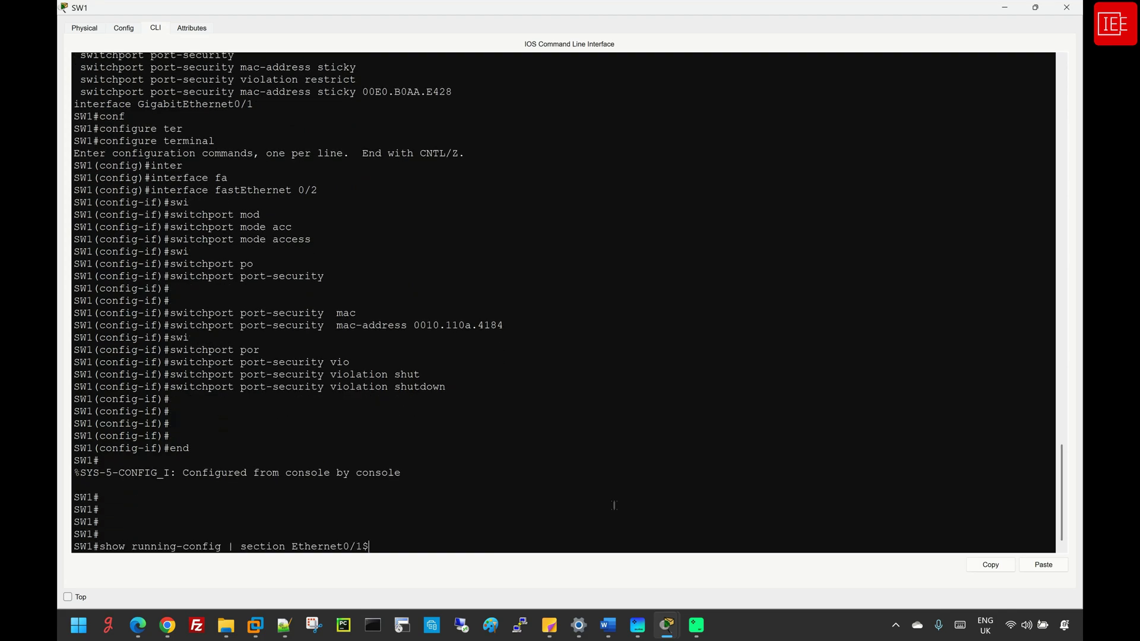
key("Left")
key("BackSpace")
type("2")
key("Return")
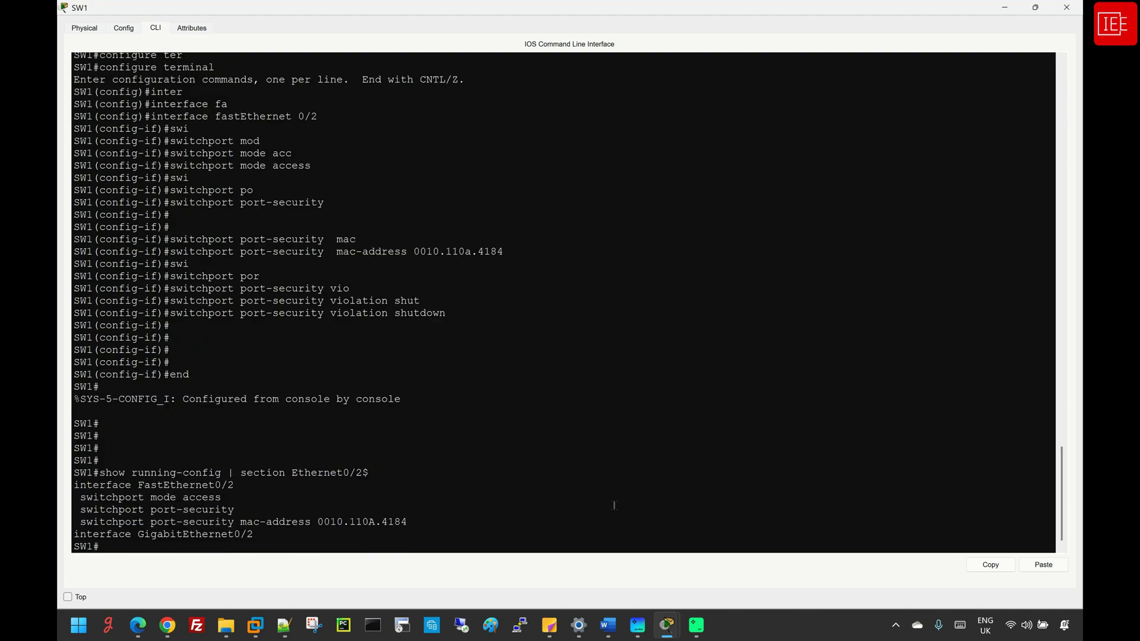
left_click_drag(452, 522, 83, 521)
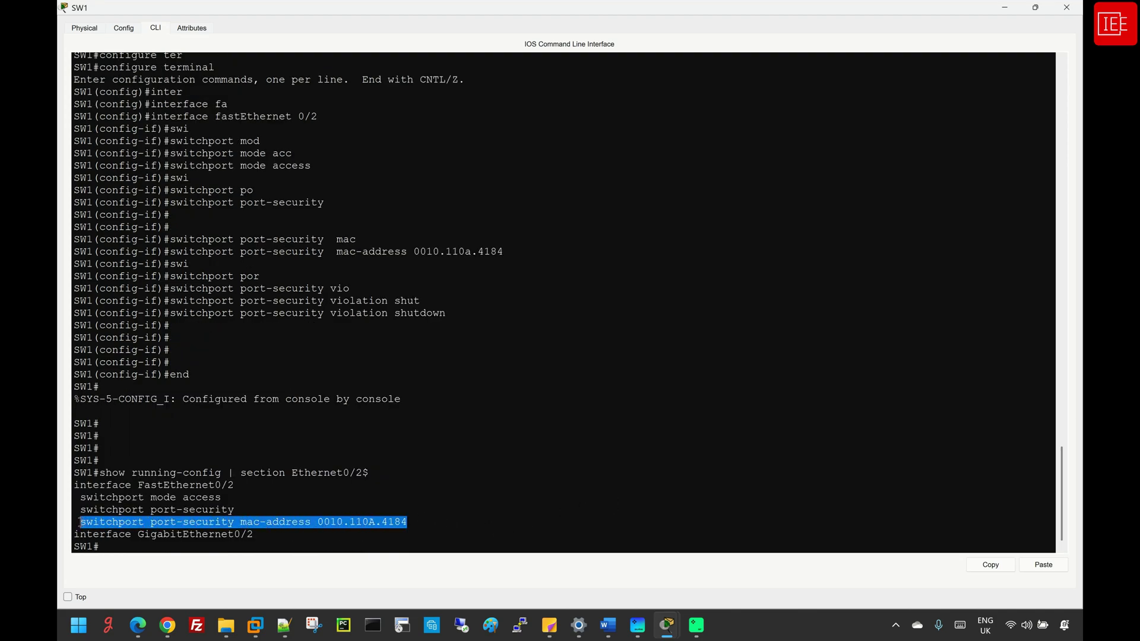
left_click(123, 547)
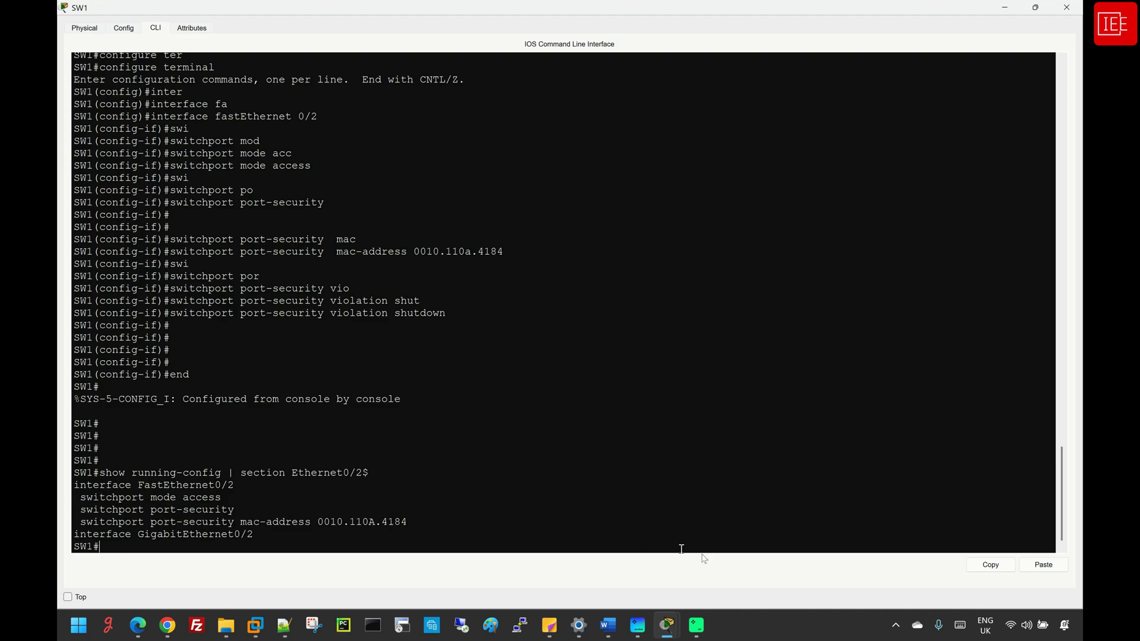
Switch to the MGMT PC's command prompt and ping 10.10.10.1 to test connectivity to R1
left_click(667, 625)
left_click(479, 563)
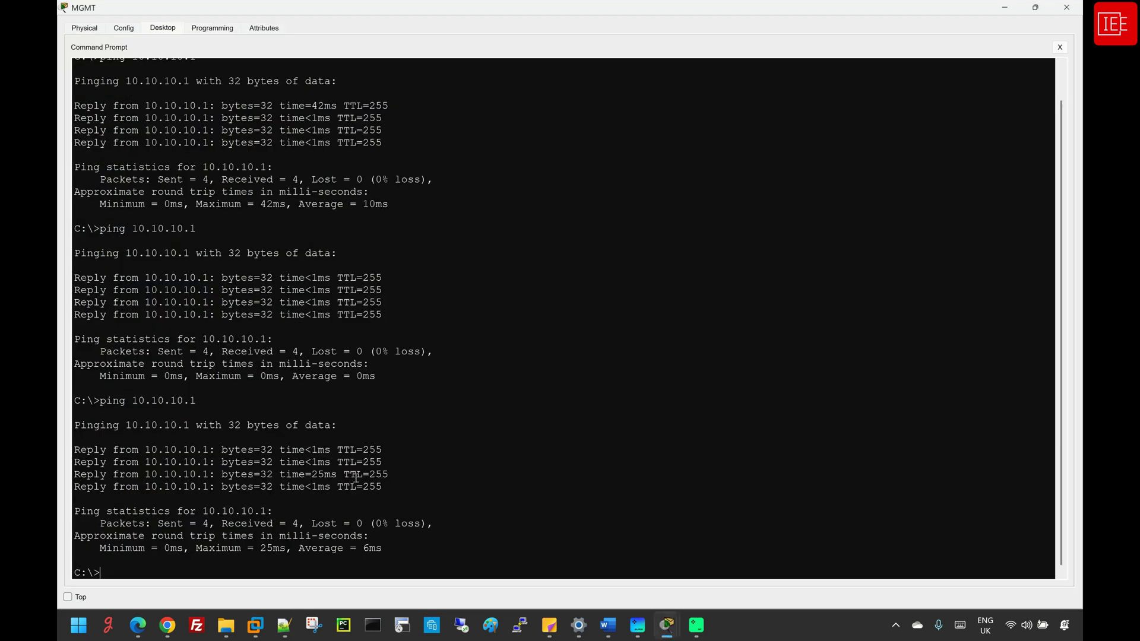
key("Return")
key("Return")
key("Return")
key("Return")
key("Up")
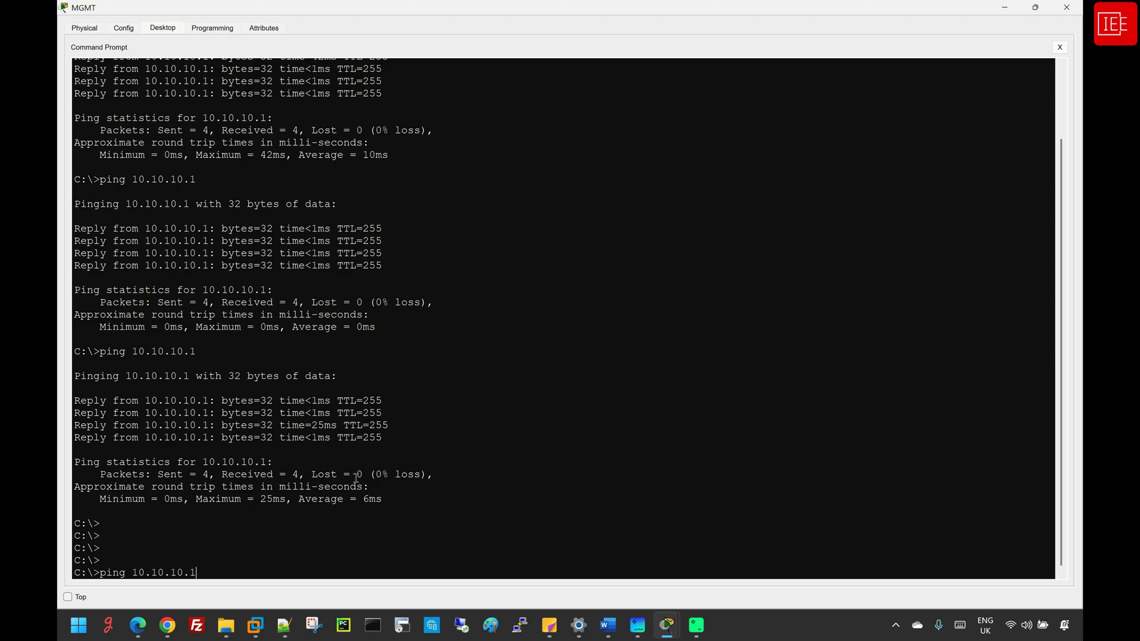
key("Return")
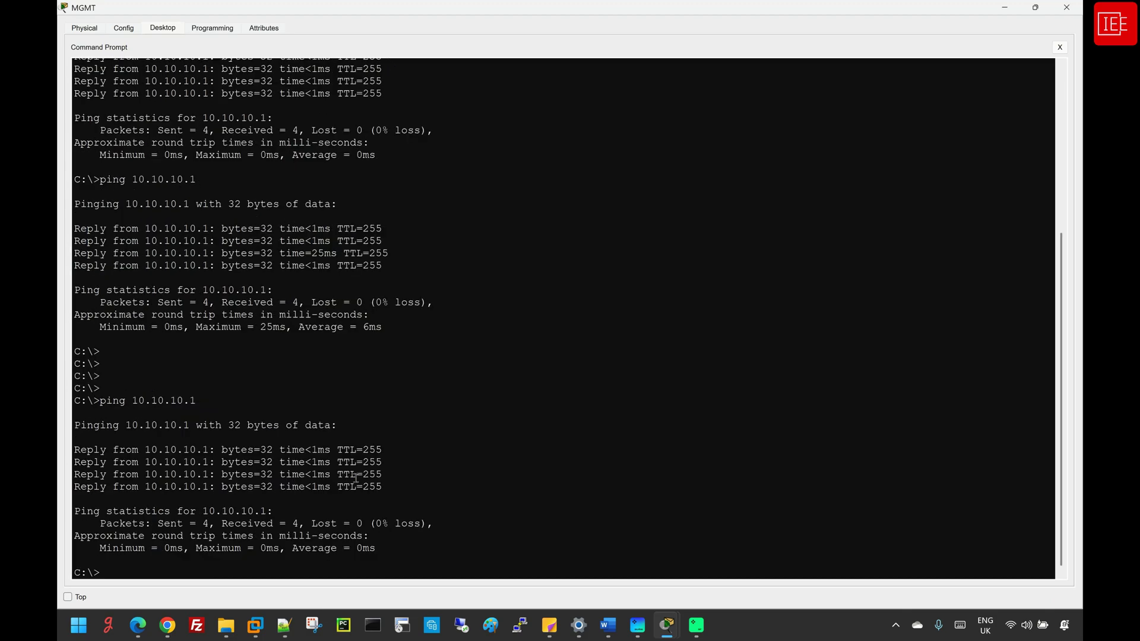
Switch to the Server's command prompt and ping 10.10.10.1 to test connectivity to R1
left_click(666, 625)
left_click(494, 552)
key("Return")
key("Return")
key("Return")
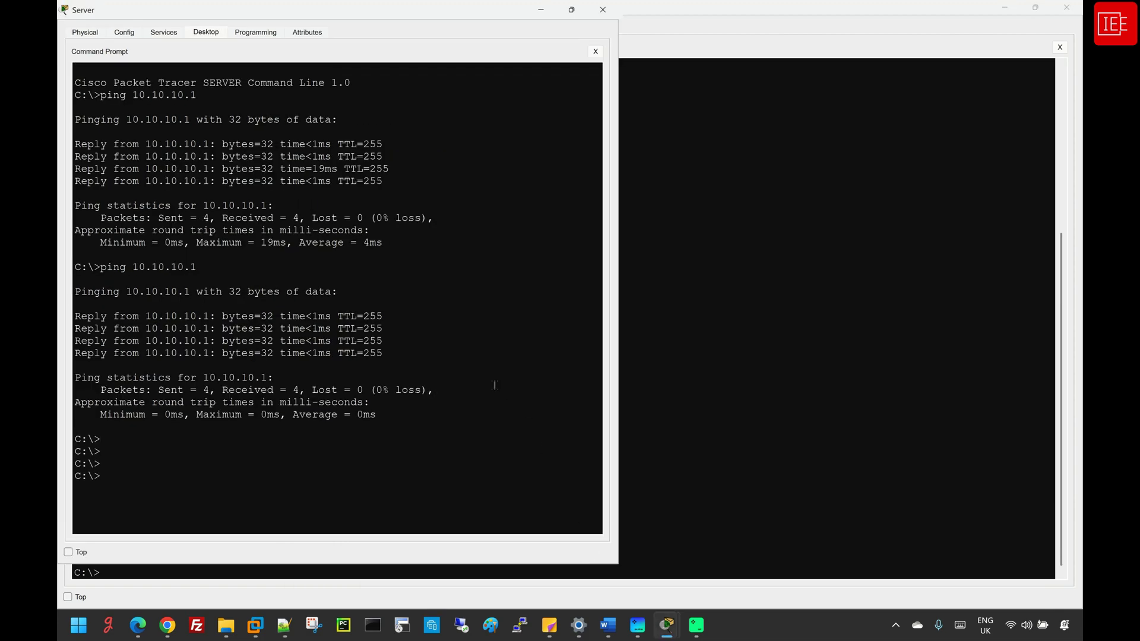
key("Up")
key("Return")
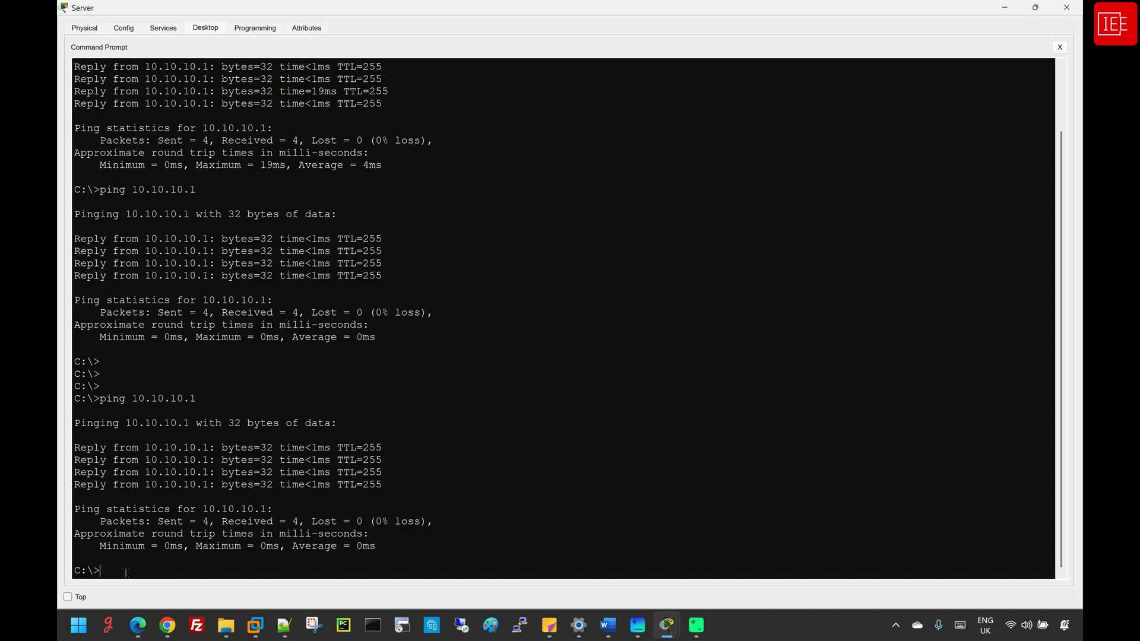
Recable SW1's Fa0/1 and Fa0/2 from MGMT and Server to the two unauthorized laptops, and ping 10.10.10.1 from unauthorized_laptop_01
mouse_move(667, 625)
left_click(356, 557)
left_click(373, 430)
key("Escape")
left_click(208, 423)
key("Up")
key("Return")
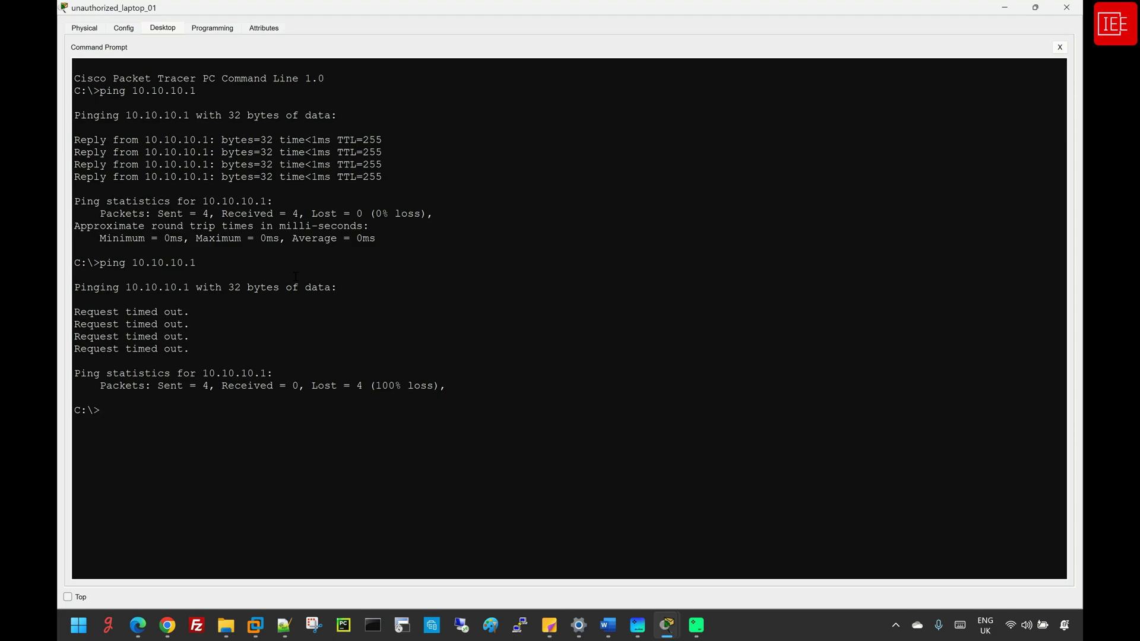
Open unauthorized_laptop_02 from the topology, keep the SW1 links in view, and ping 10.10.10.1 from its command prompt
mouse_move(666, 625)
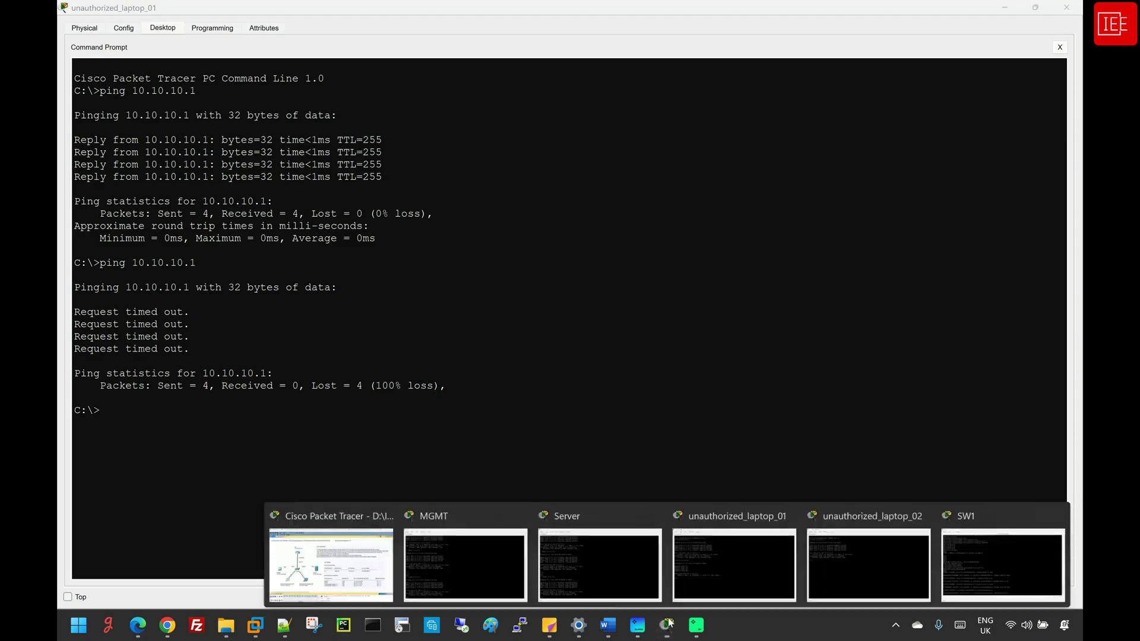
left_click(331, 560)
left_click(356, 422)
left_click_drag(599, 149, 582, 96)
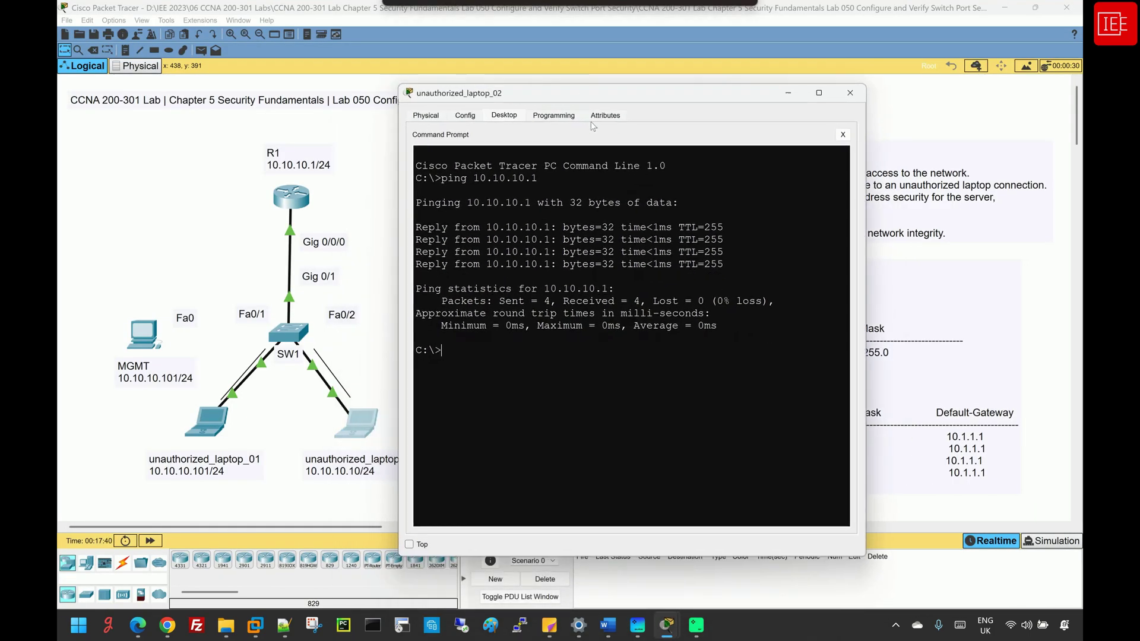
key("Up")
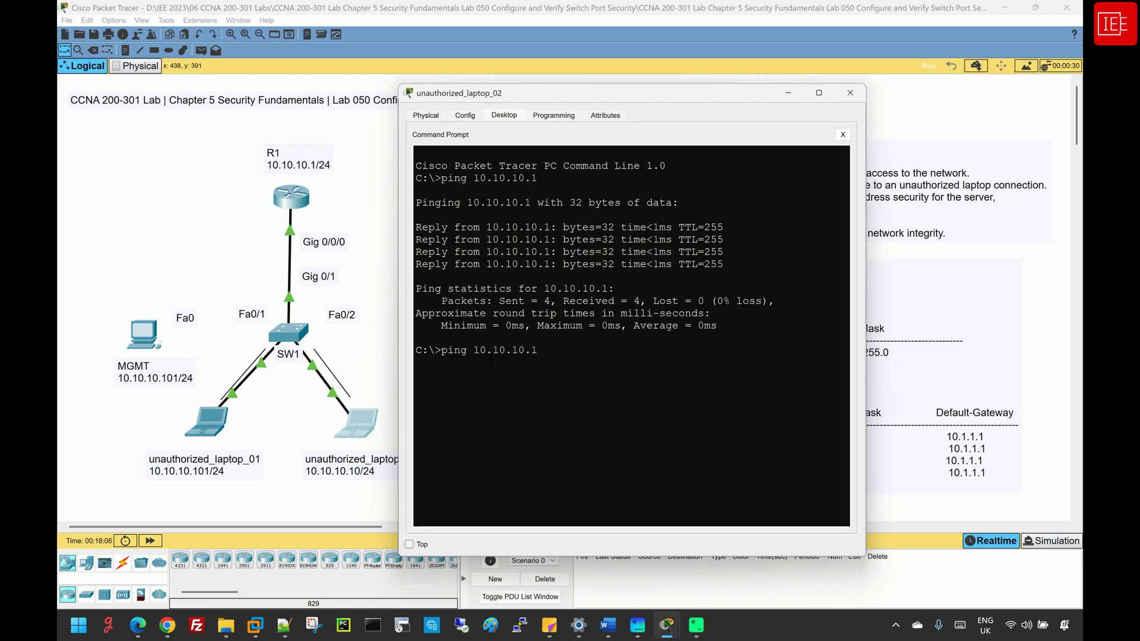
key("Return")
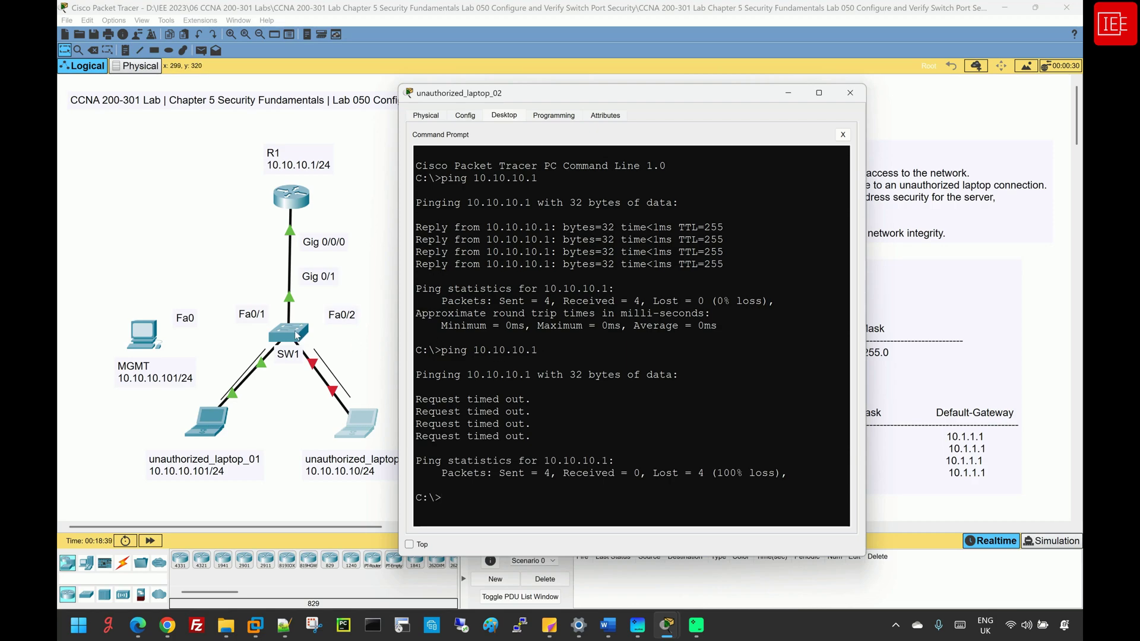
Open SW1's command line, run show ip int brief through to the end, and examine FastEthernet0/2's status
left_click(303, 335)
double_click(691, 146)
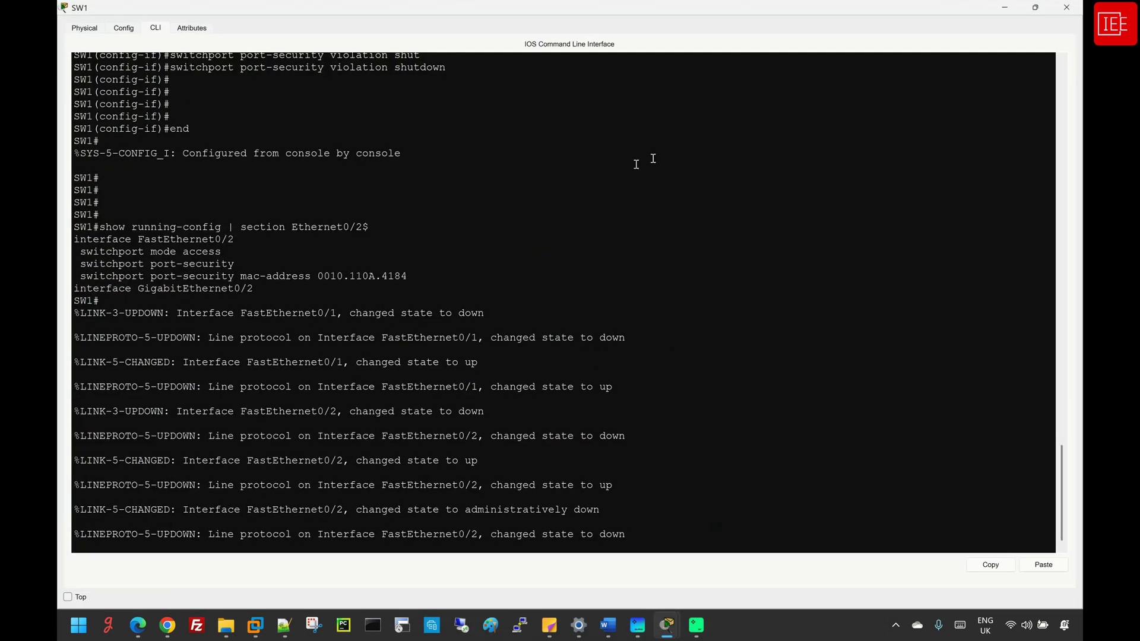
key("Return")
key("Return")
key("Return")
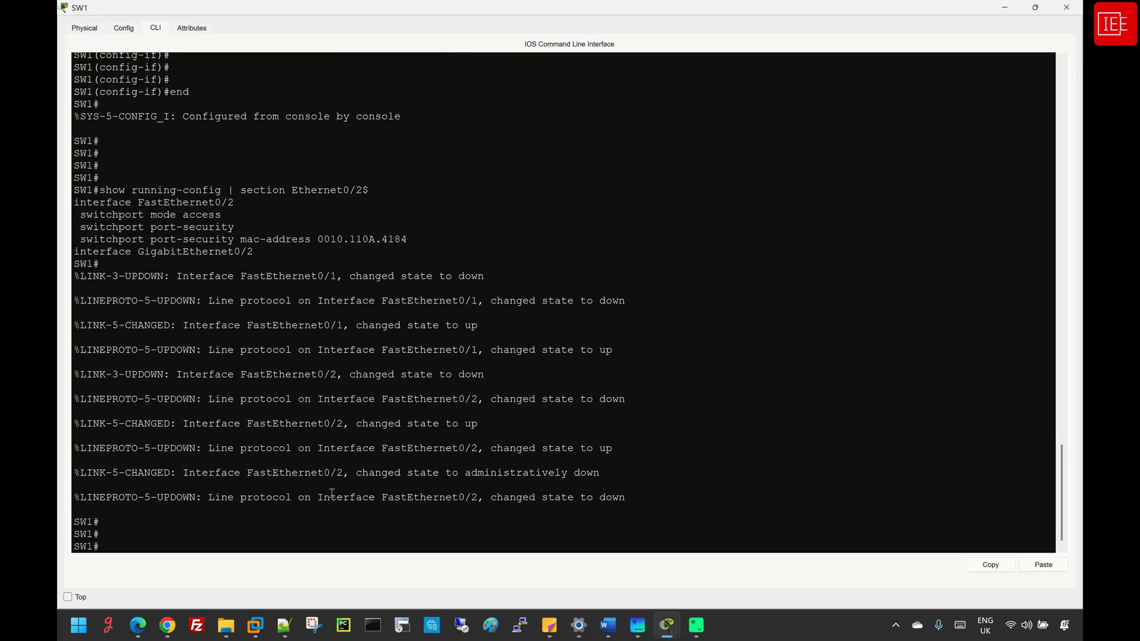
type("sh")
key("Tab")
type("ip int br")
key("Tab")
key("Return")
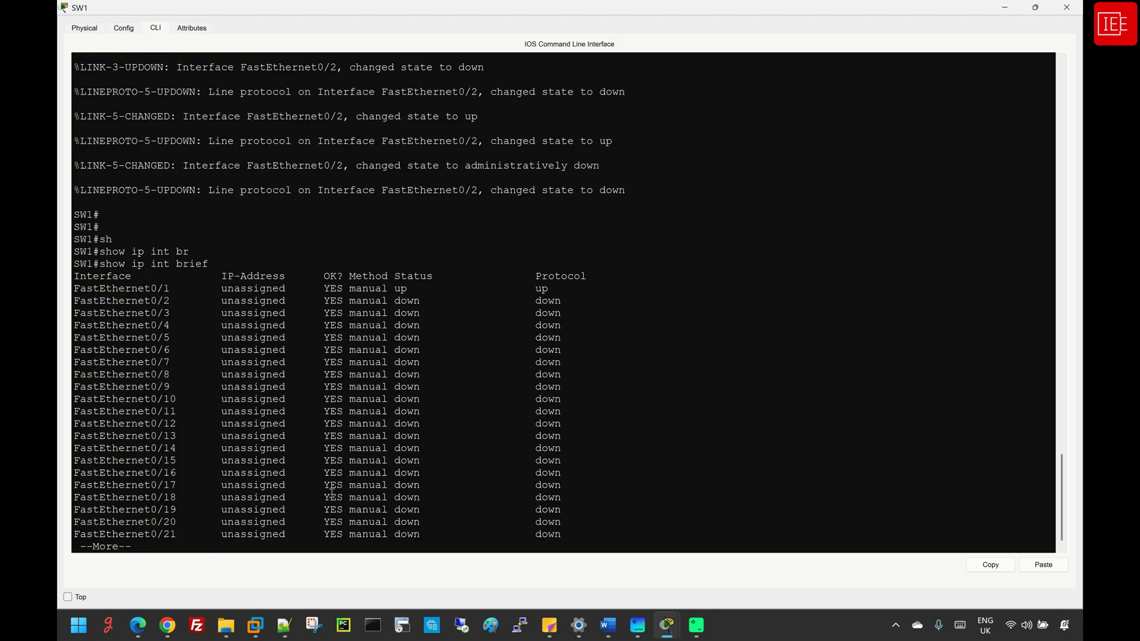
key("space")
left_click_drag(580, 225, 70, 234)
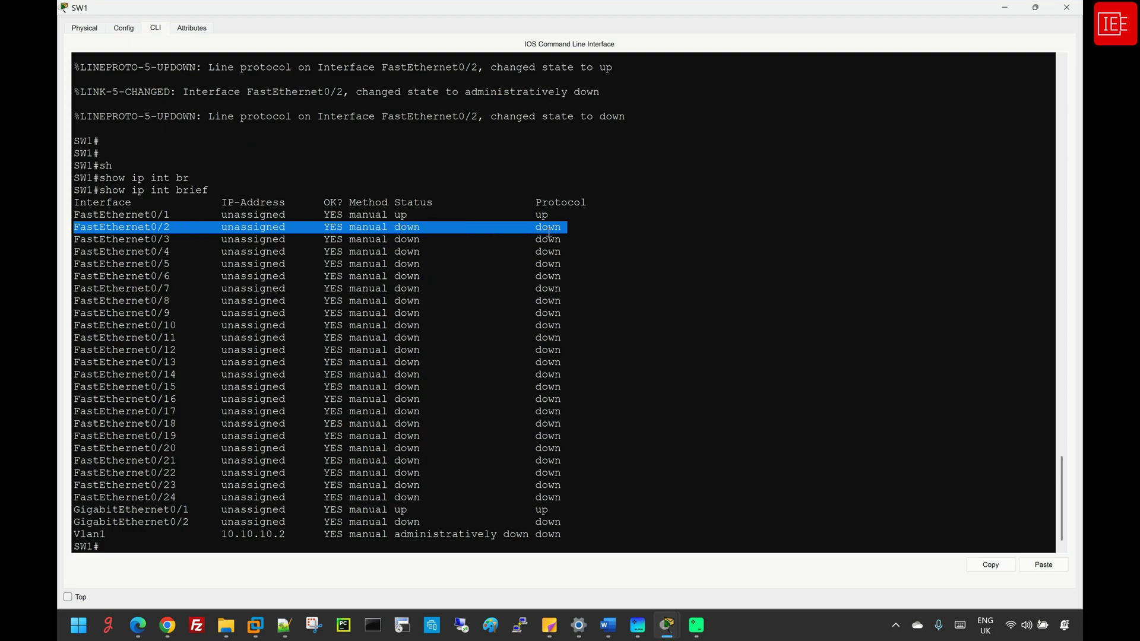
left_click(136, 547)
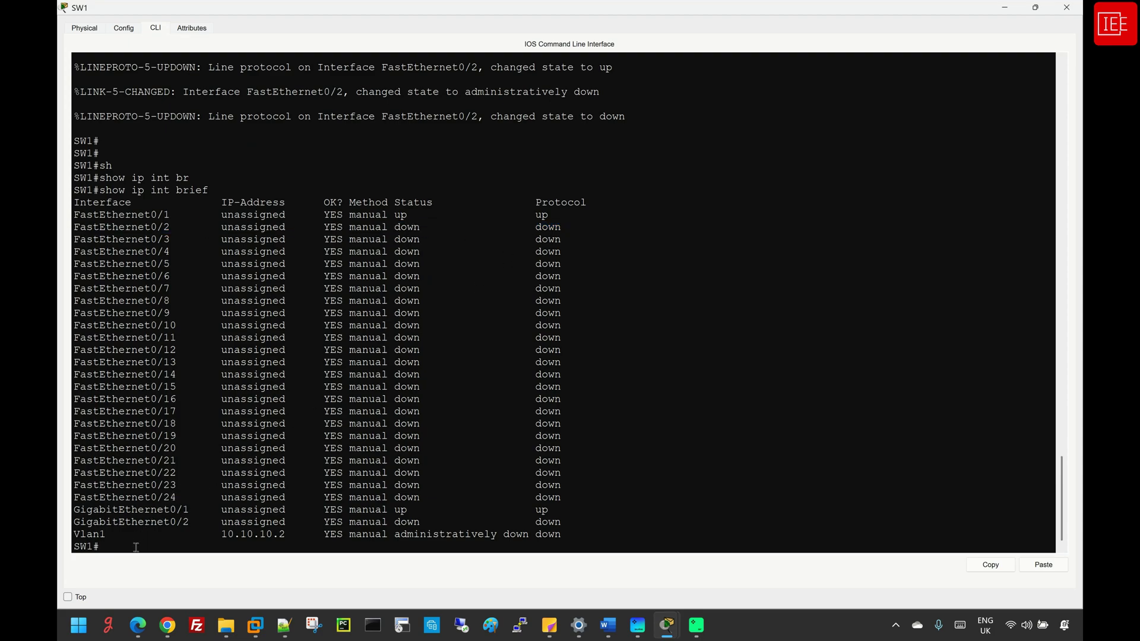
Run show interfaces fastEthernet 0/2 on SW1 and examine the interface and line protocol status
key("Return")
key("Return")
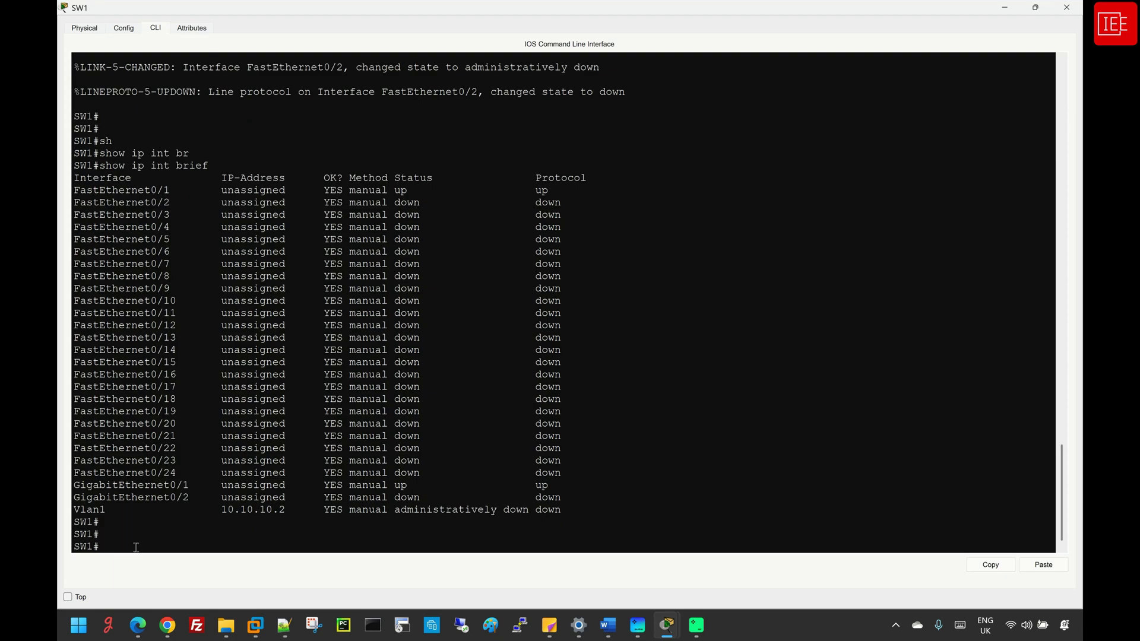
type("sho")
key("BackSpace")
key("BackSpace")
type("ho")
key("Tab")
type("inter")
key("Tab")
type("fa")
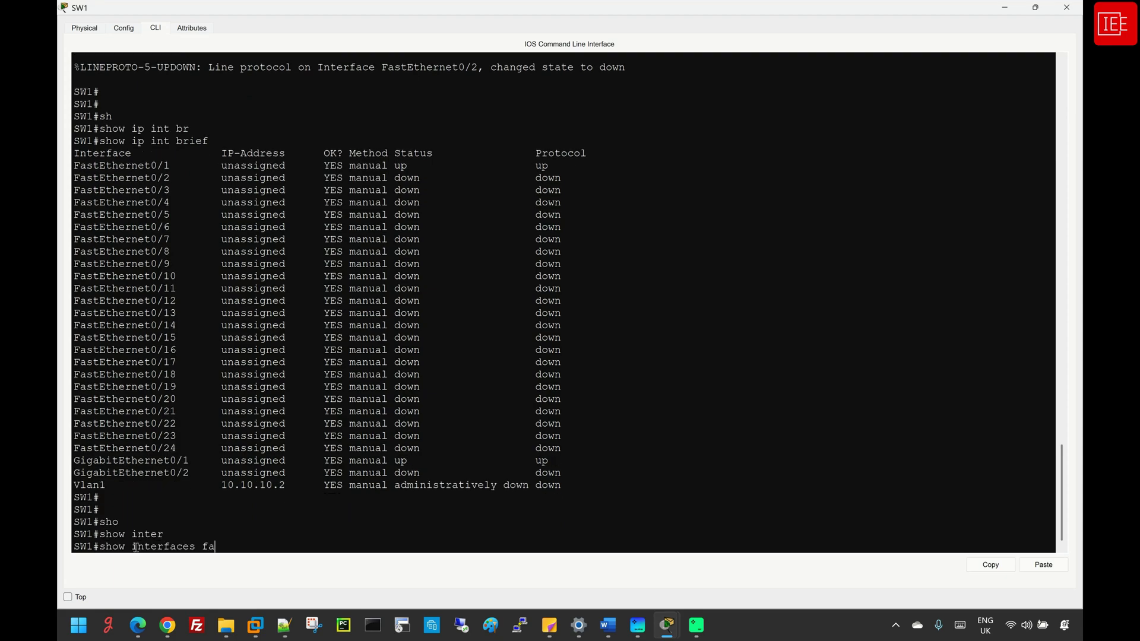
key("Tab")
type("0/2")
key("Return")
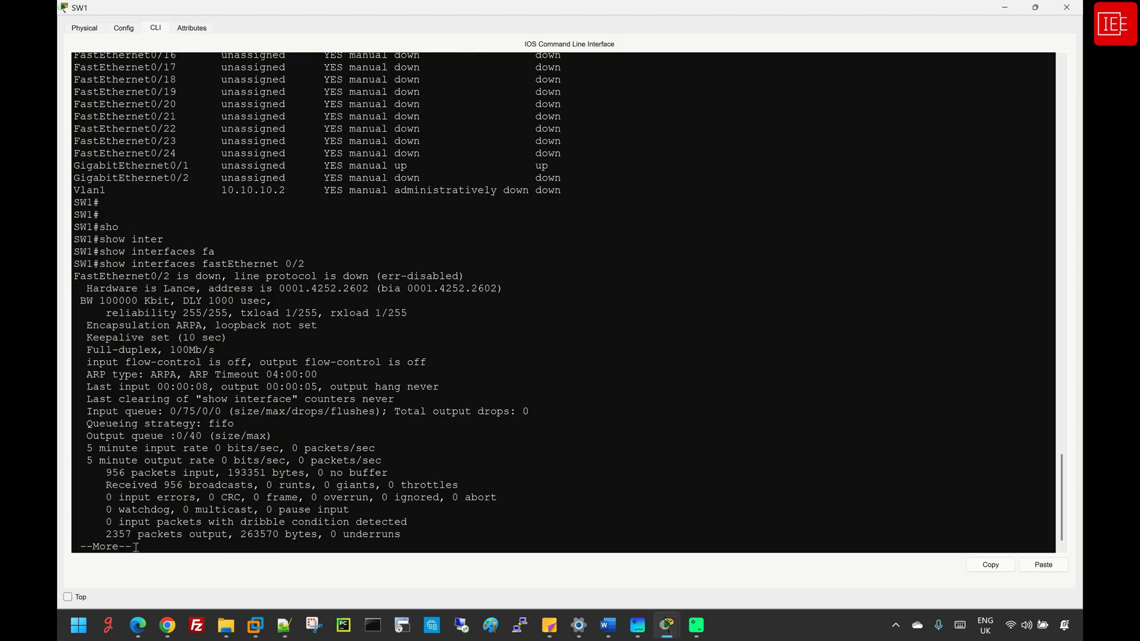
left_click_drag(466, 214, 70, 216)
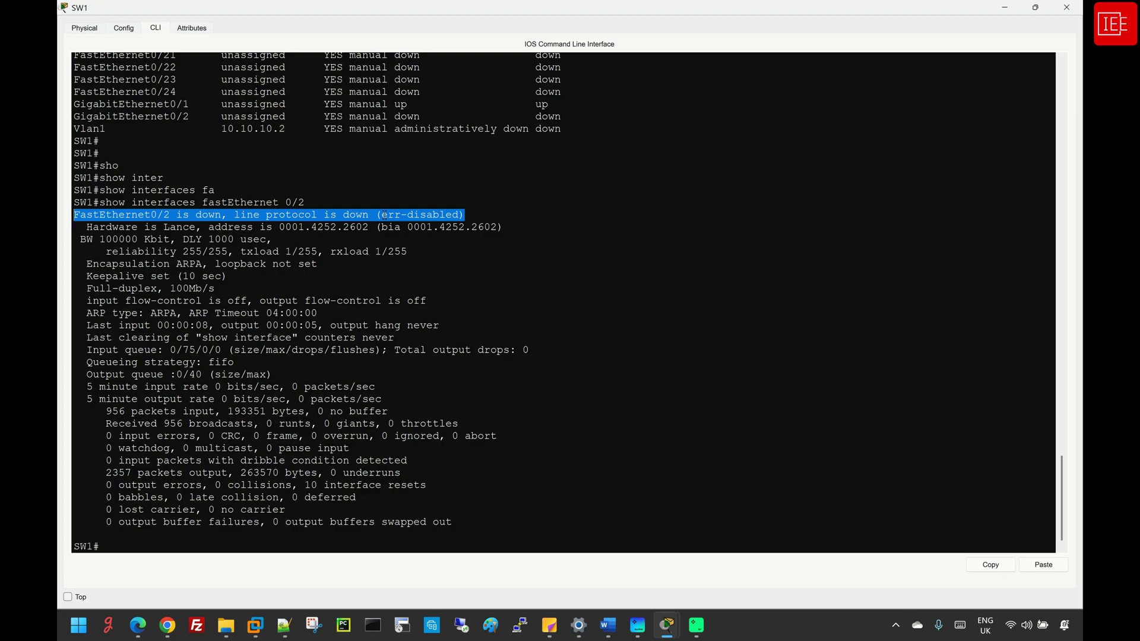
Return to the topology and reconnect MGMT to SW1's Fa0/1 and Server to Fa0/2 in place of the unauthorized laptops
left_click(534, 555)
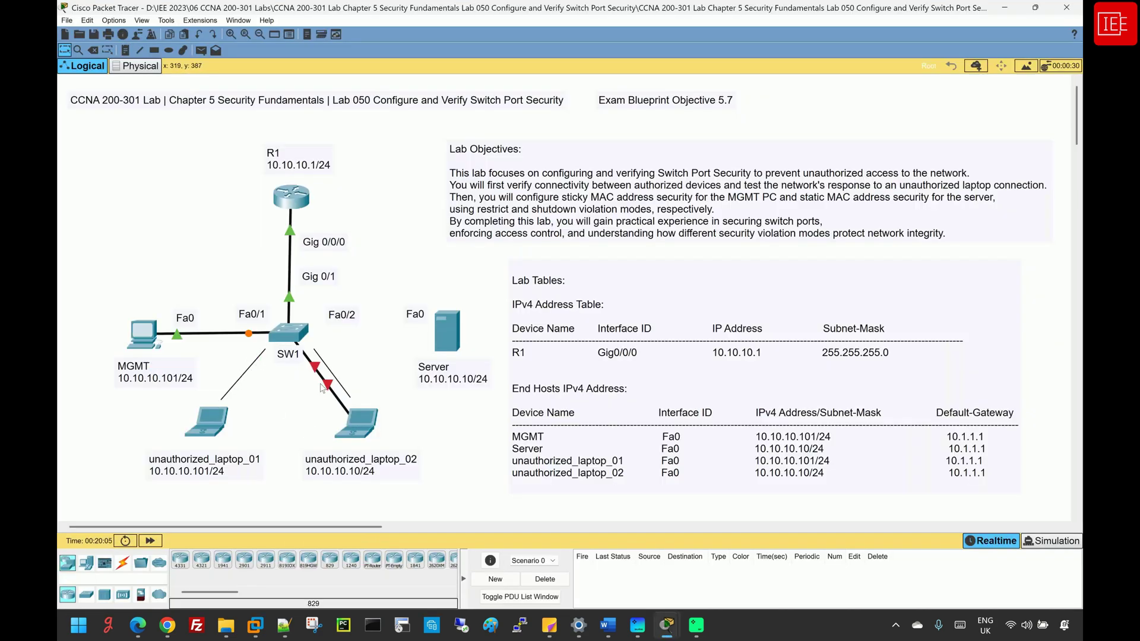
mouse_move(665, 625)
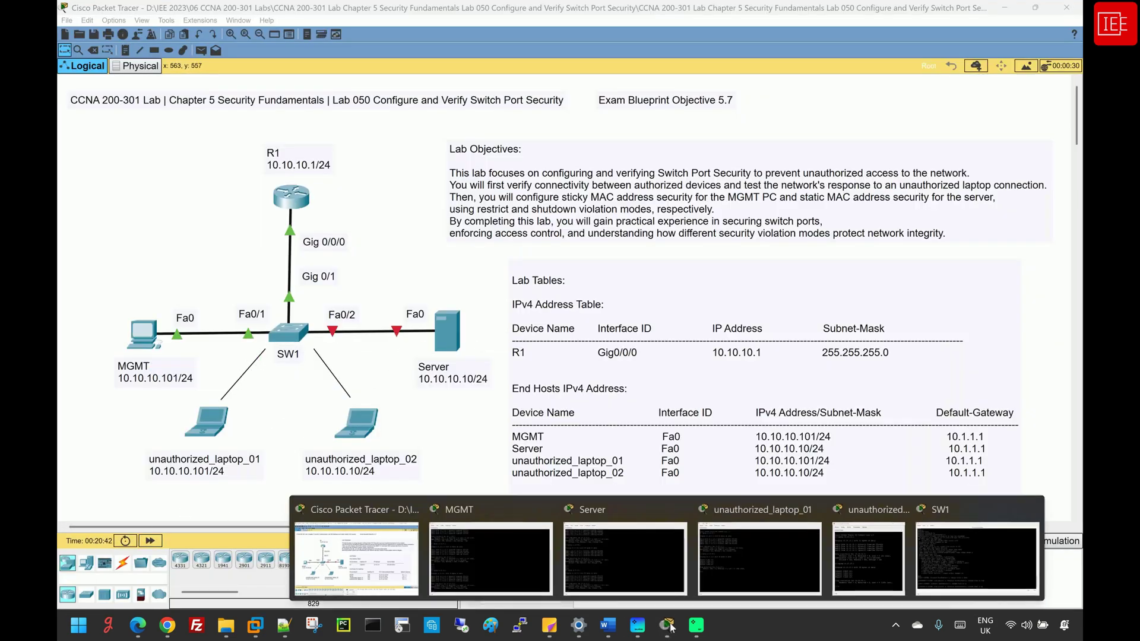
Switch to SW1's command line and enter global configuration mode with configure terminal
left_click(1027, 552)
key("Return")
key("Return")
key("Return")
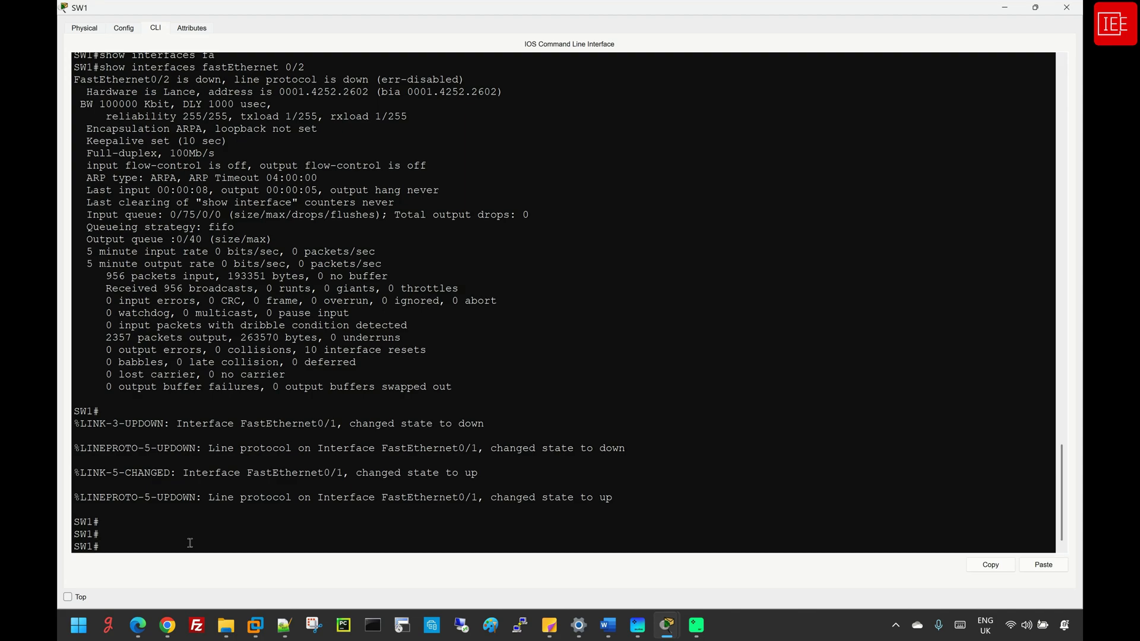
type("cfon")
key("Tab")
key("BackSpace")
key("BackSpace")
key("BackSpace")
key("BackSpace")
type("confi")
key("Tab")
type("ter")
key("Tab")
key("Return")
Enter interface fastEthernet 0/2 configuration on SW1 and shut the port down
type("inter")
key("Tab")
type("fa")
key("Tab")
type("0/2")
key("Return")
type("shu")
key("Tab")
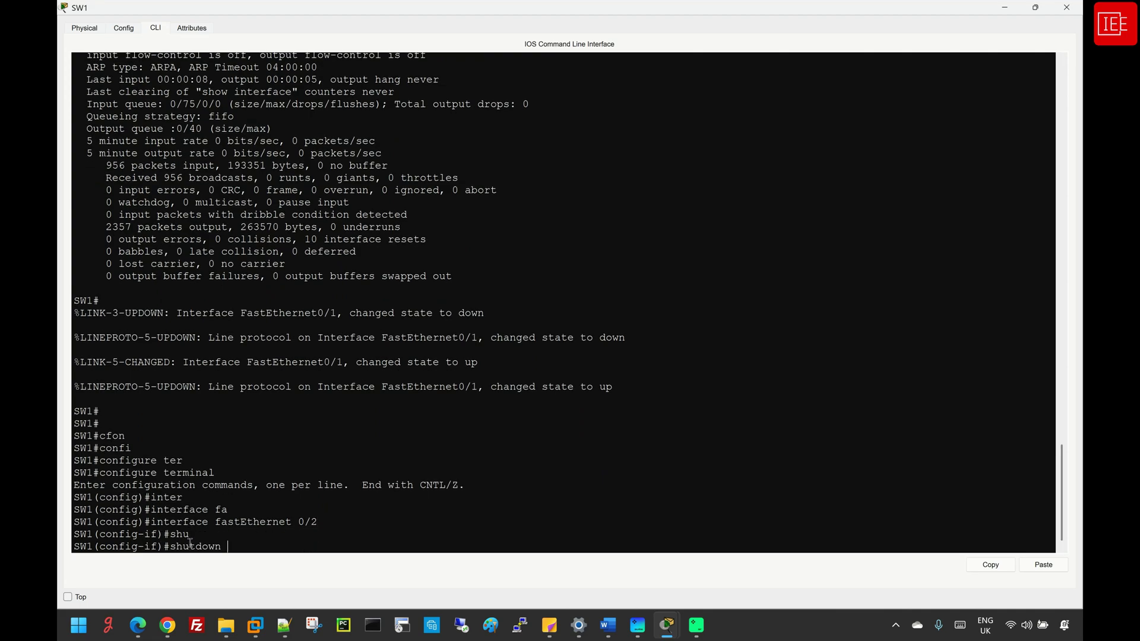
key("Return")
key("Return")
key("Return")
key("Return")
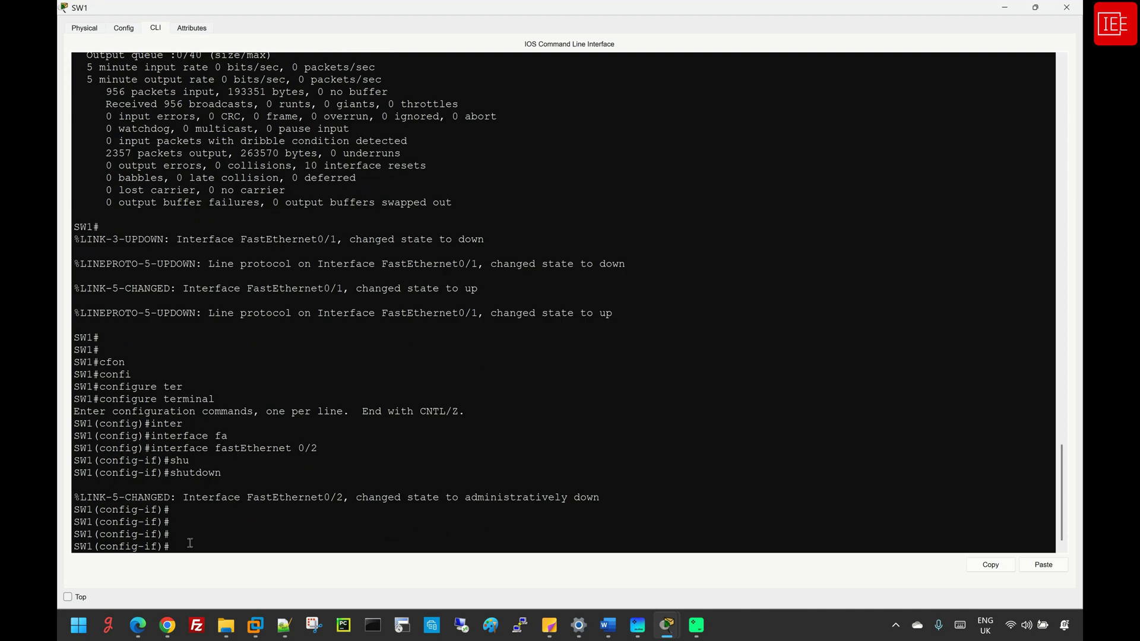
Re-enable SW1's FastEthernet0/2 with no shutdown and end the configuration session
type("no sh")
key("Tab")
key("Return")
key("Return")
key("Return")
key("Return")
key("Return")
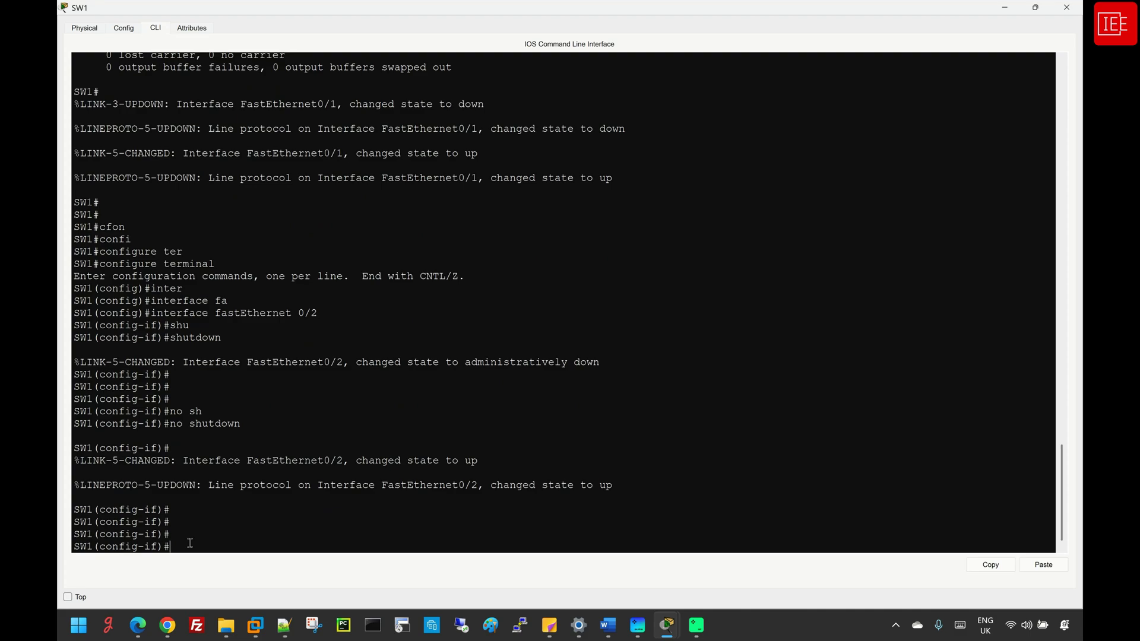
type("end")
key("Return")
key("Return")
key("Return")
key("Return")
Run show interfaces fastEthernet 0/2 through to the end on SW1 and examine the interface and line protocol status line
type("sh")
key("Tab")
type("int")
key("Tab")
type("fa")
key("Tab")
type("0")
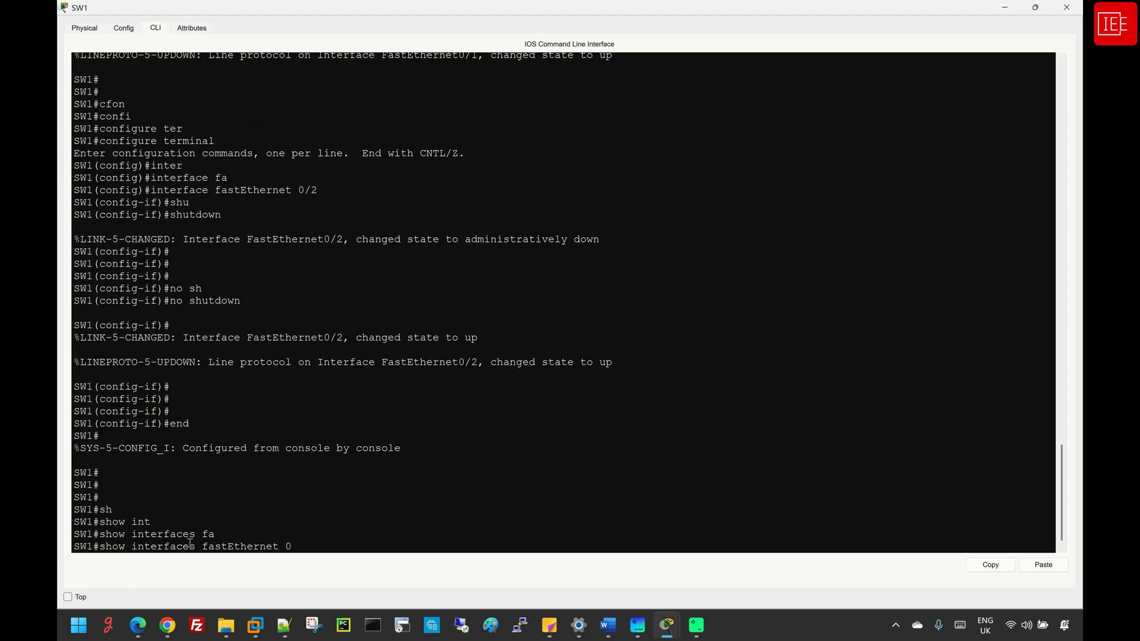
type("/2")
key("Return")
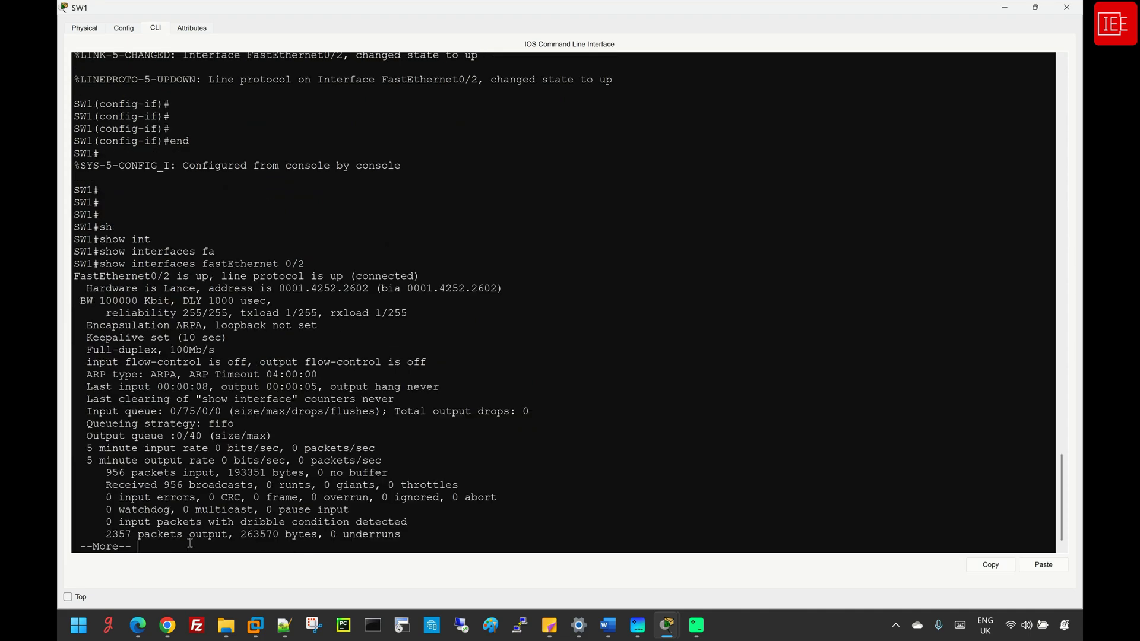
left_click_drag(426, 214, 74, 214)
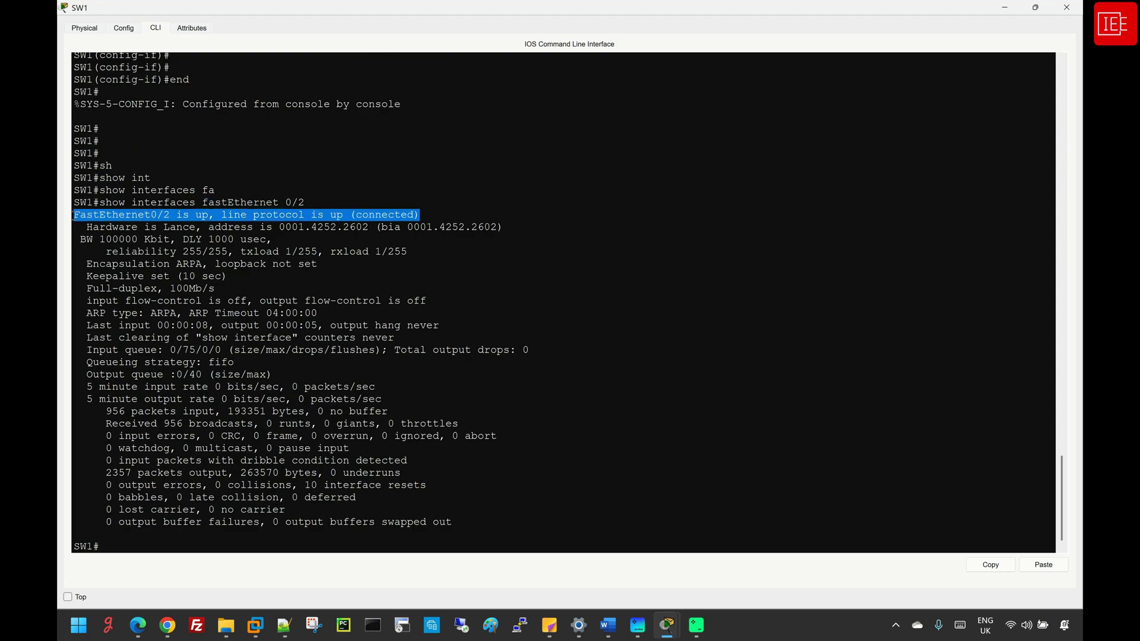
left_click(141, 546)
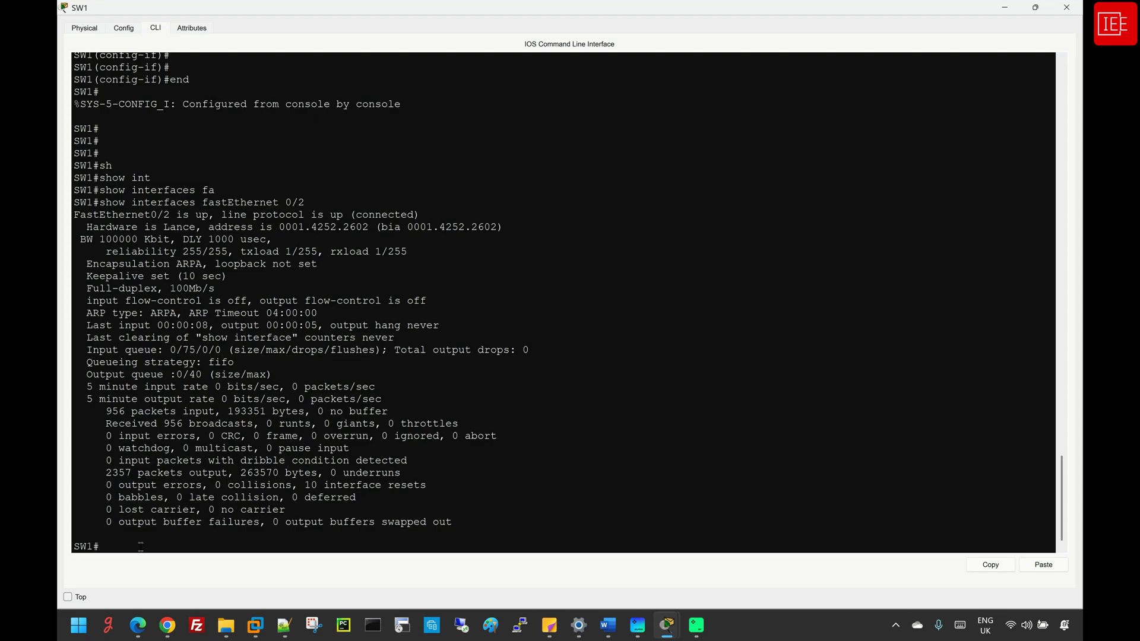
Switch to MGMT's command prompt and ping 10.10.10.1 to test its connection to R1
left_click(666, 628)
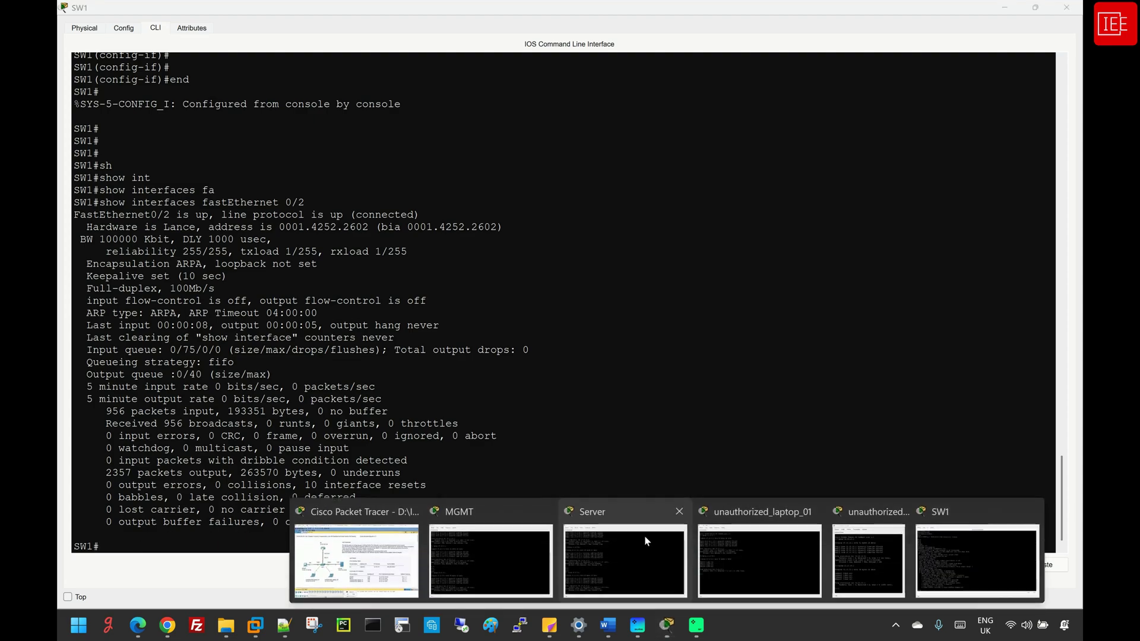
left_click(464, 551)
key("Return")
key("Return")
key("Return")
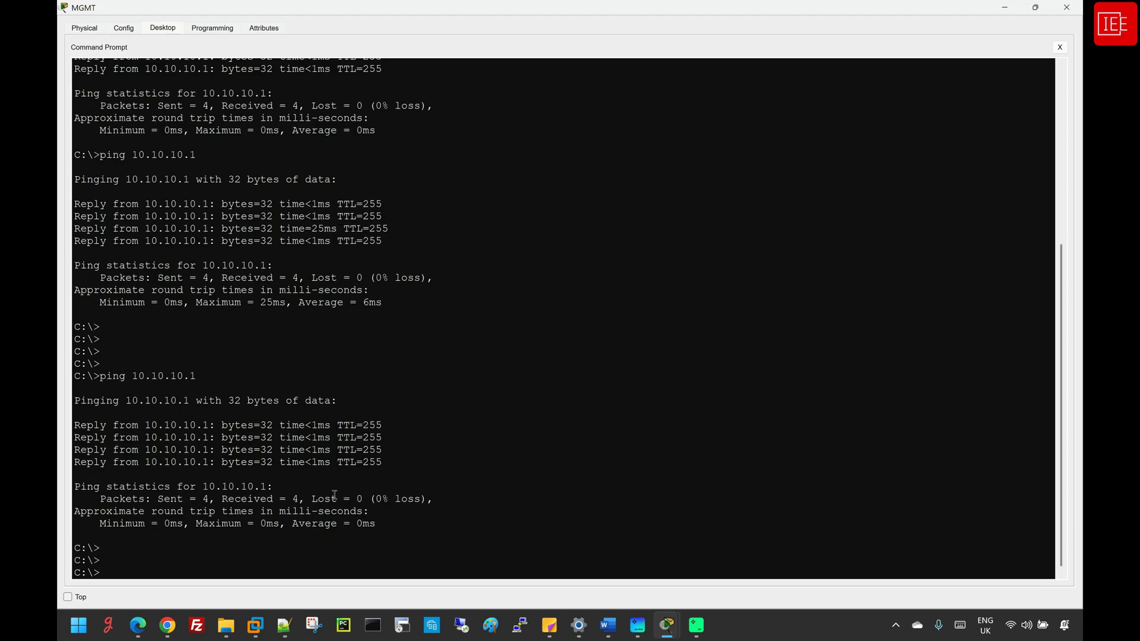
key("Up")
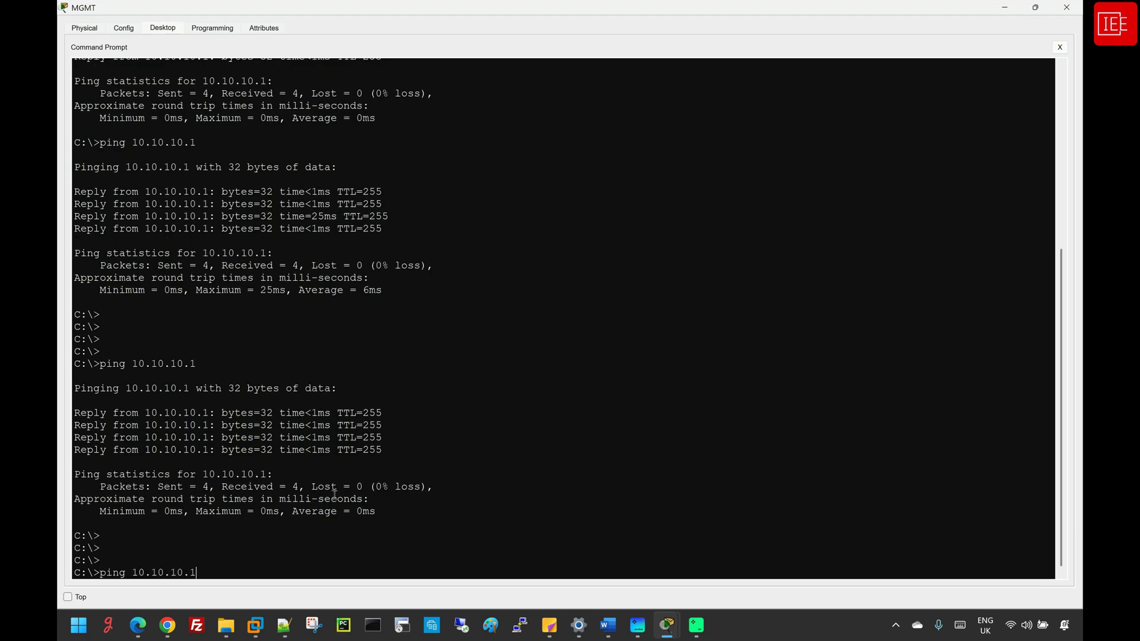
key("Return")
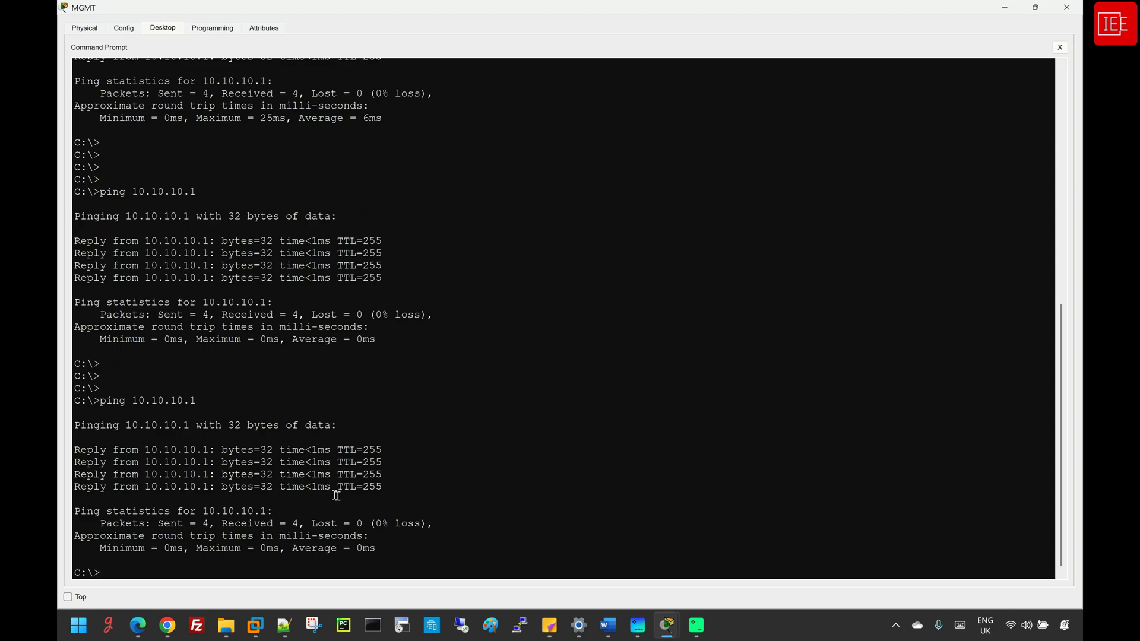
Switch to Server's command prompt and ping 10.10.10.1 to test connectivity through the re-enabled port
mouse_move(666, 608)
left_click(629, 558)
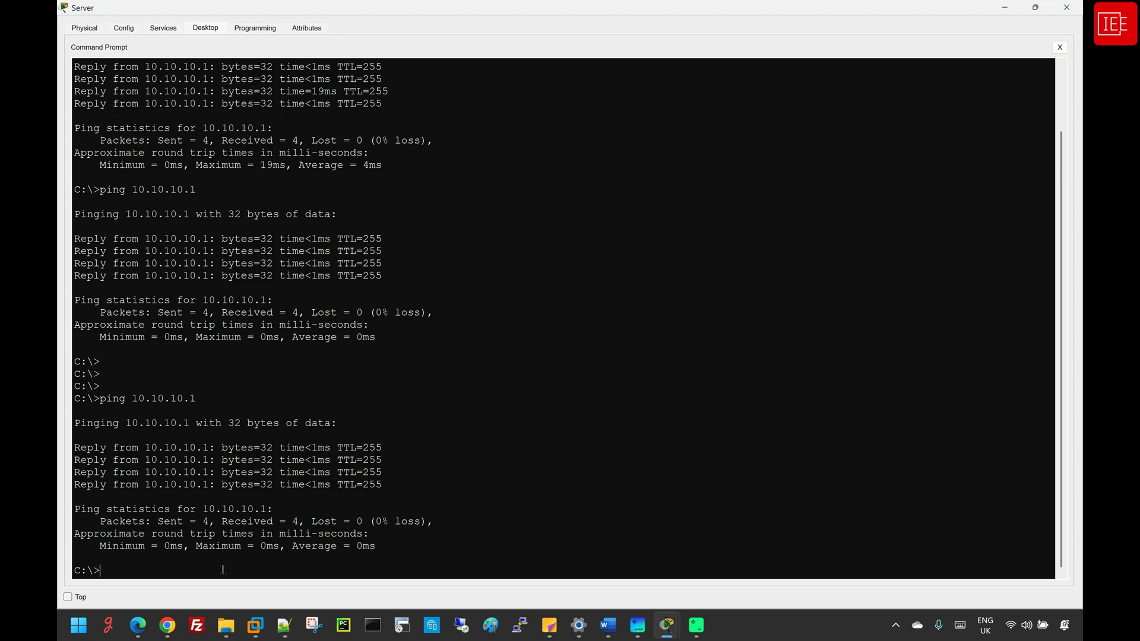
key("Up")
key("Return")
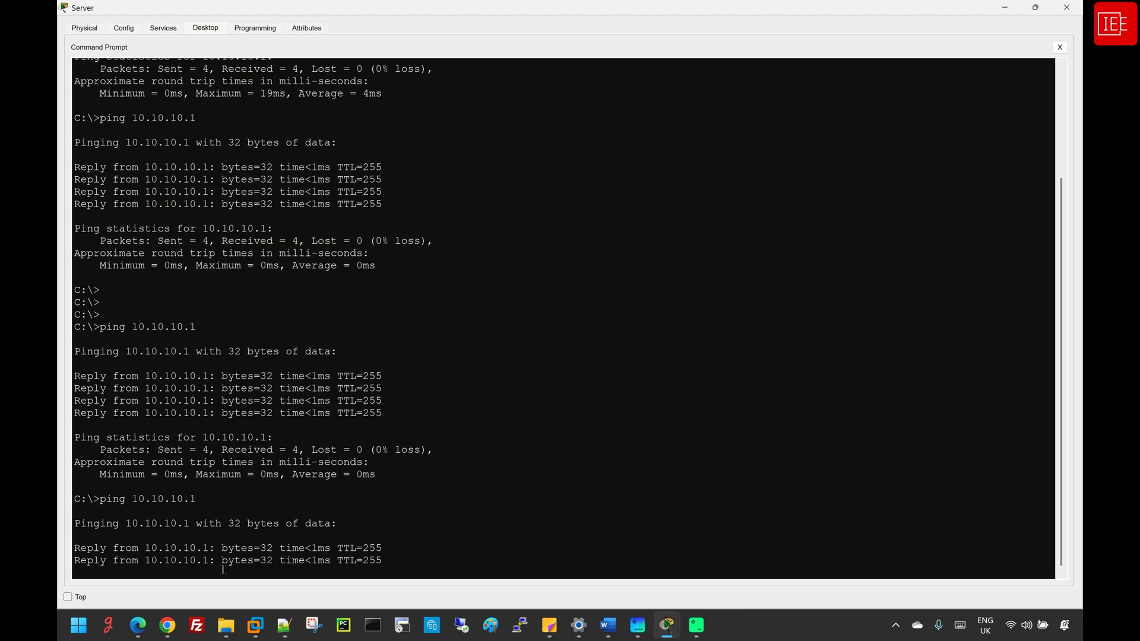